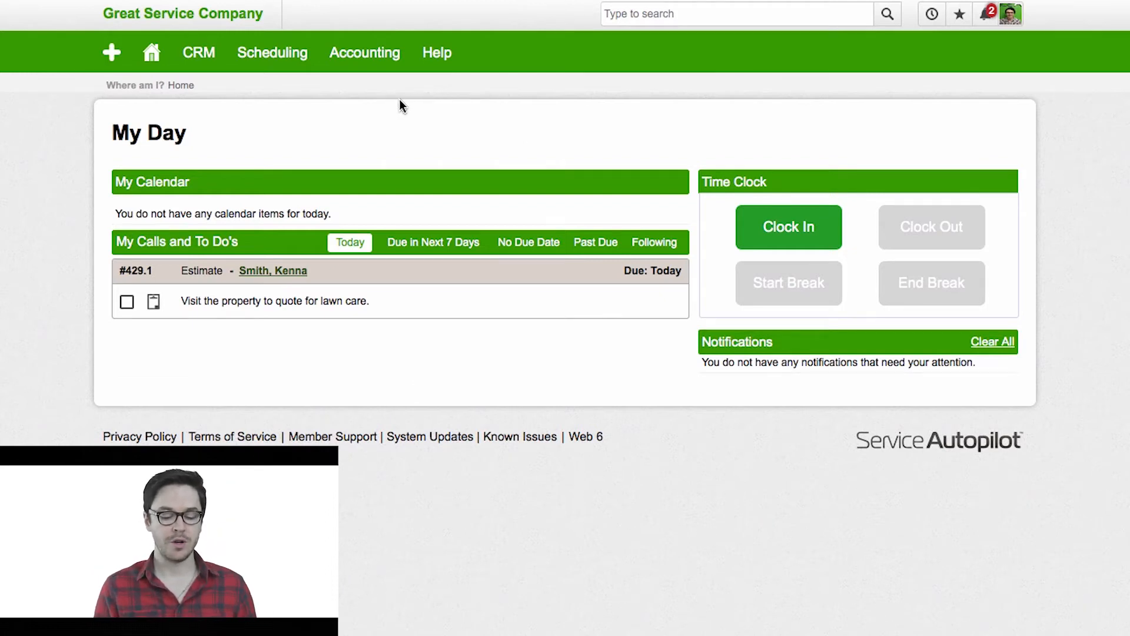
Open the master packages list in the scheduling settings and start a new package.
{"action": "mouse_move", "coordinate": [287, 66]}
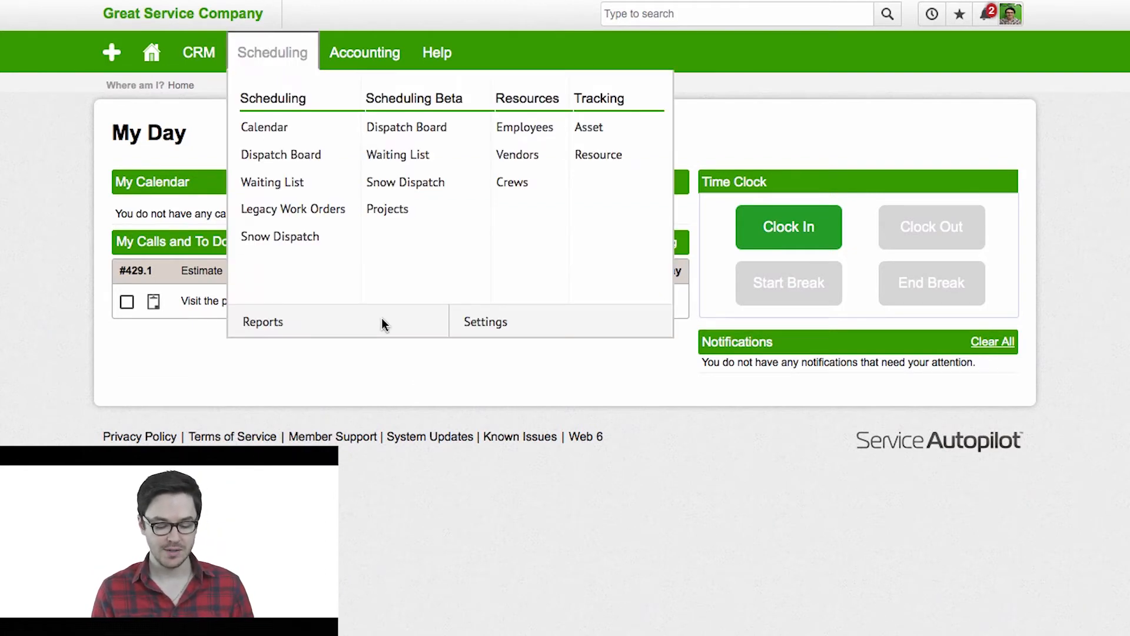
{"action": "left_click", "coordinate": [505, 322]}
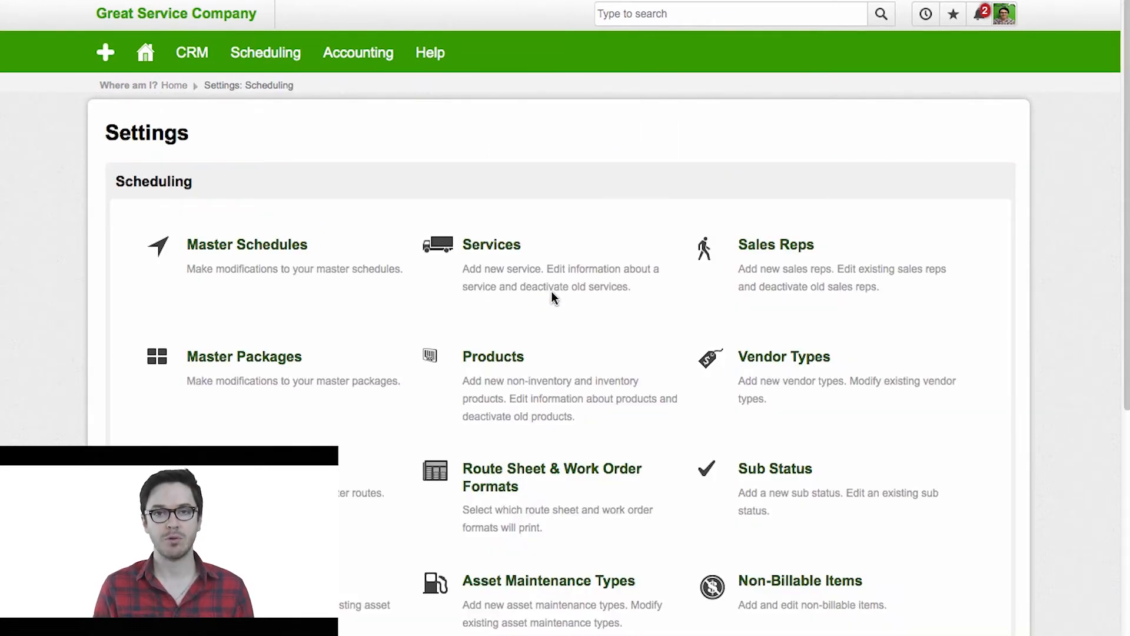
{"action": "scroll", "coordinate": [551, 290], "scroll_direction": "down", "scroll_amount": 1}
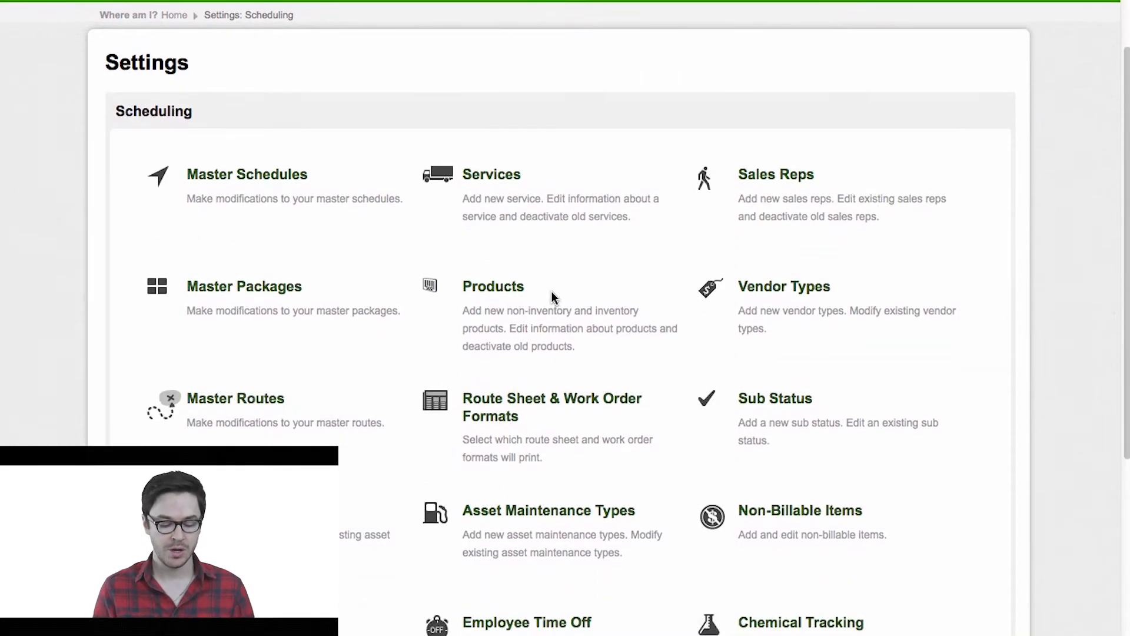
{"action": "left_click", "coordinate": [283, 294]}
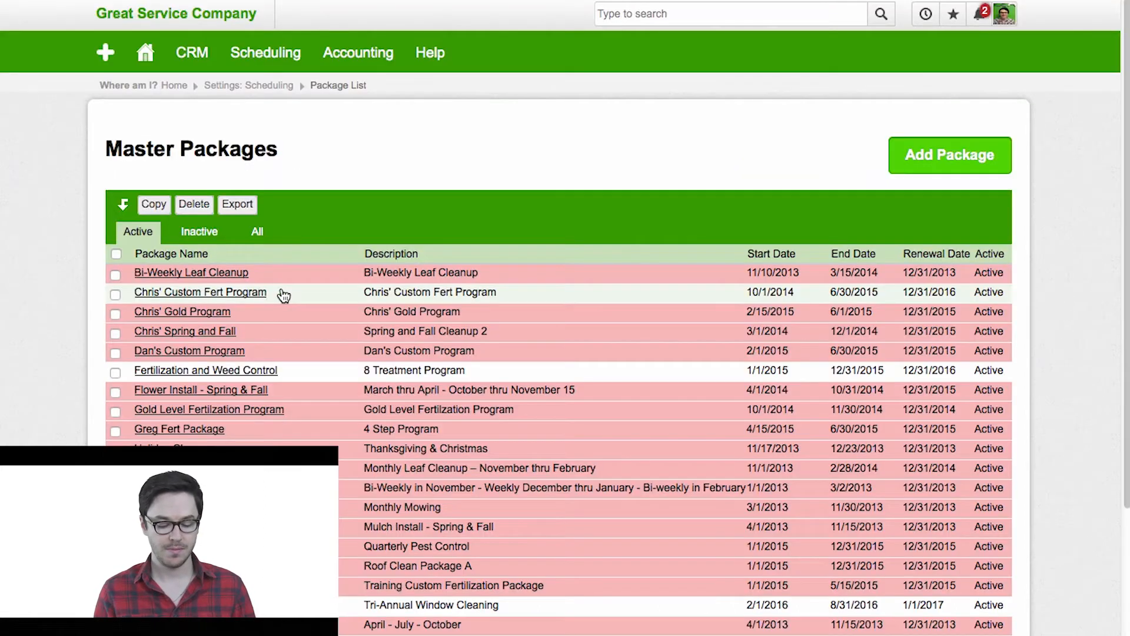
{"action": "scroll", "coordinate": [492, 143], "scroll_direction": "down", "scroll_amount": 1}
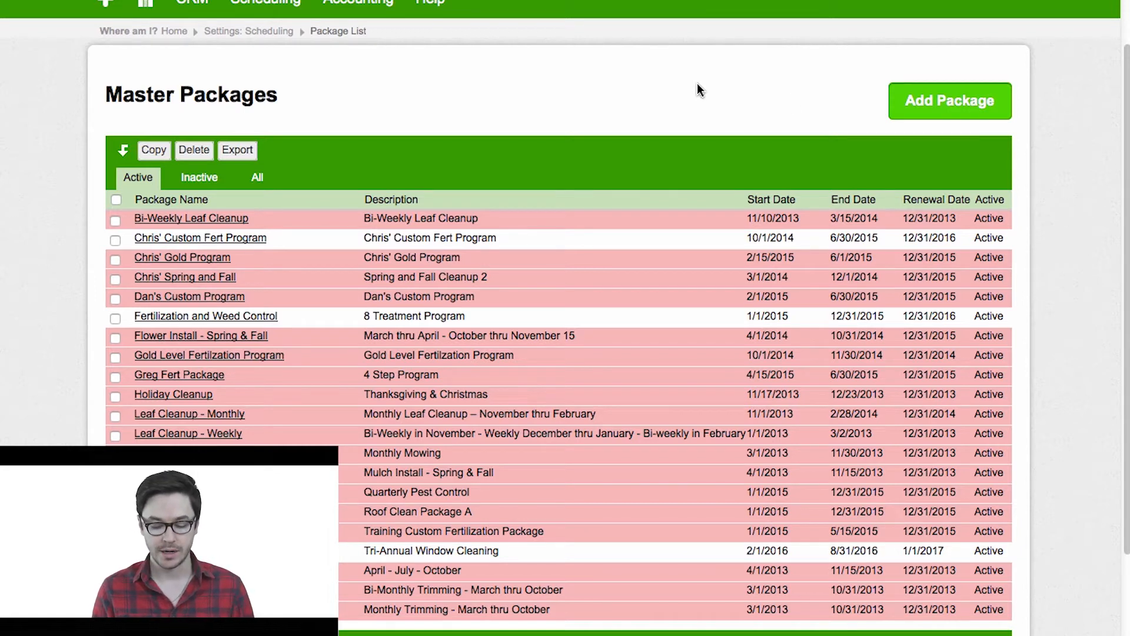
{"action": "left_click", "coordinate": [933, 112]}
{"action": "scroll", "coordinate": [905, 164], "scroll_direction": "down", "scroll_amount": 1}
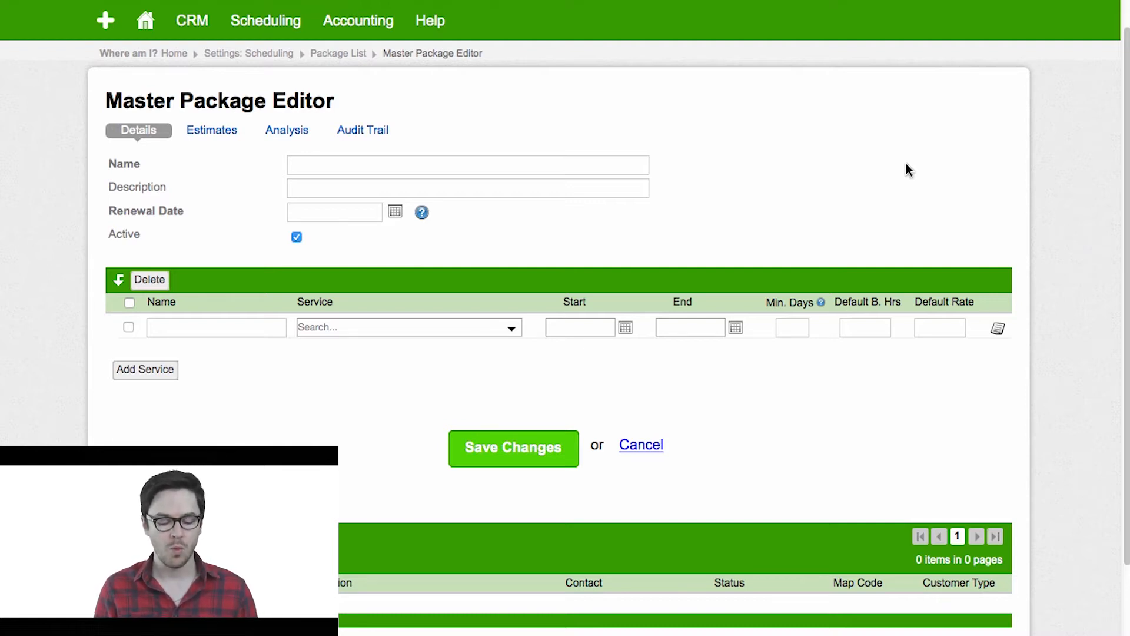
Enter "My New Fert Package" as both the name and the description of the new package.
{"action": "left_click", "coordinate": [517, 165]}
{"action": "type", "text": "My New Fert Package"}
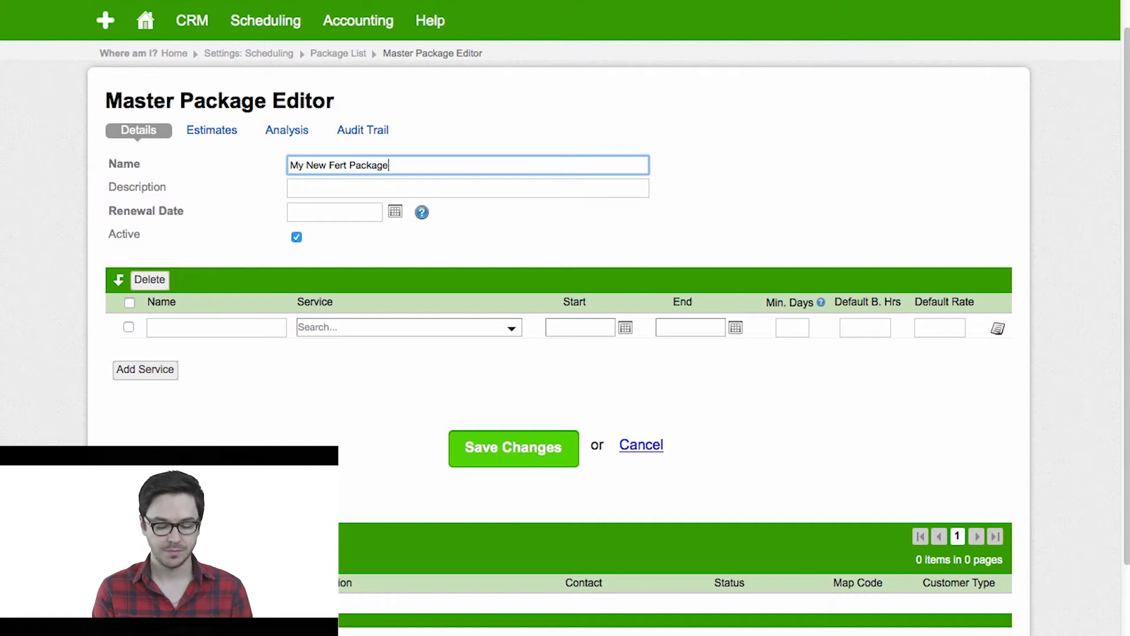
{"action": "key", "text": "Tab"}
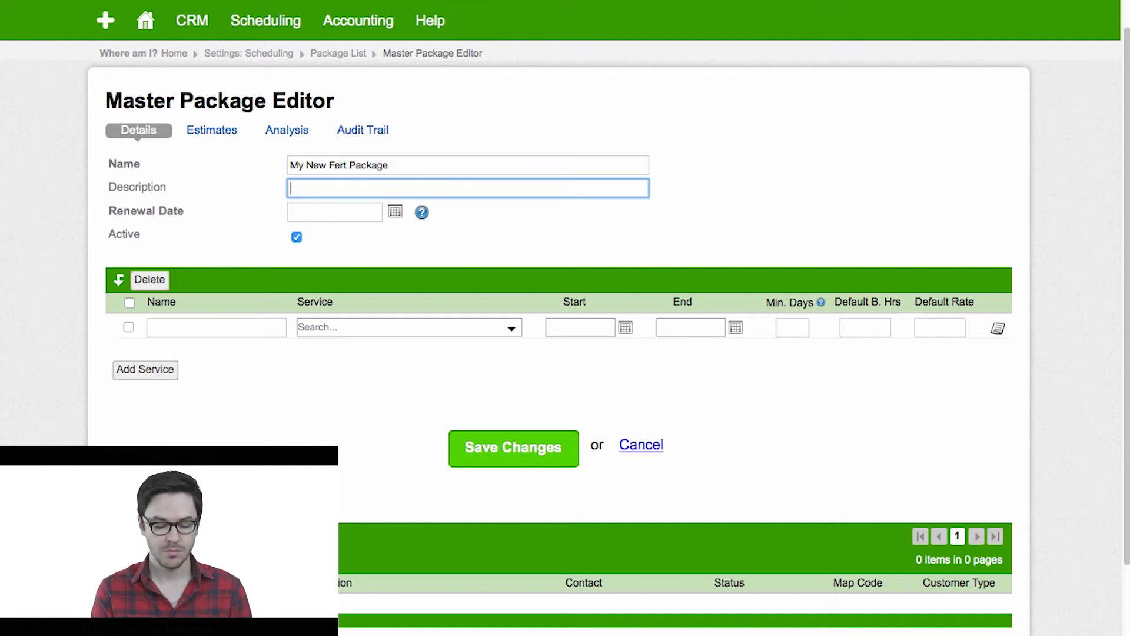
{"action": "triple_click", "coordinate": [438, 170]}
{"action": "key", "text": "ctrl+c"}
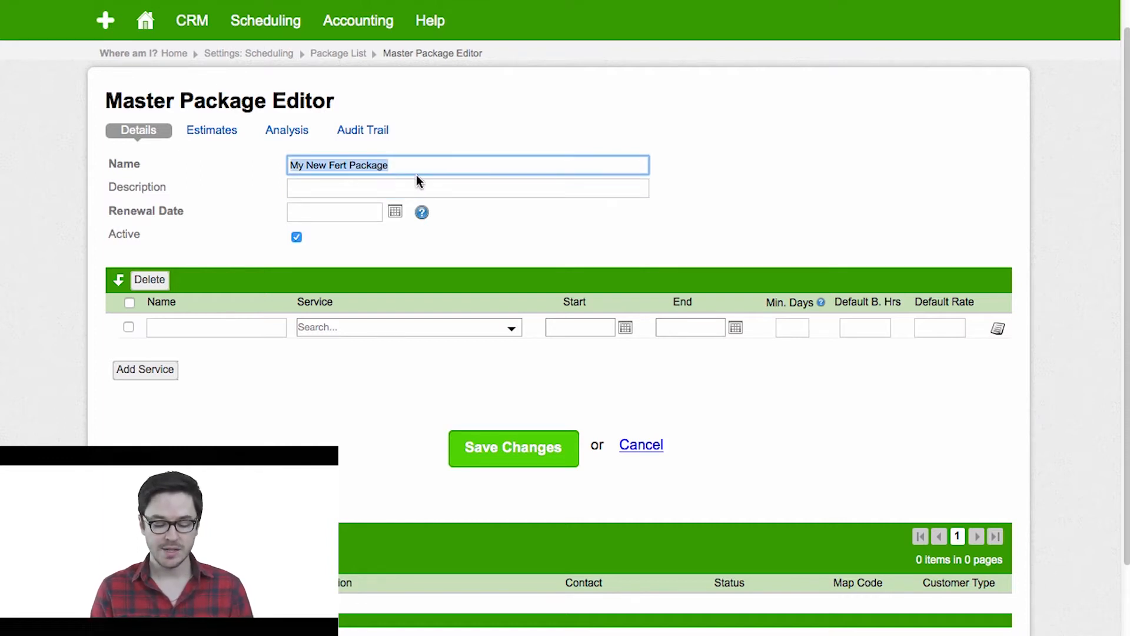
{"action": "left_click", "coordinate": [408, 184]}
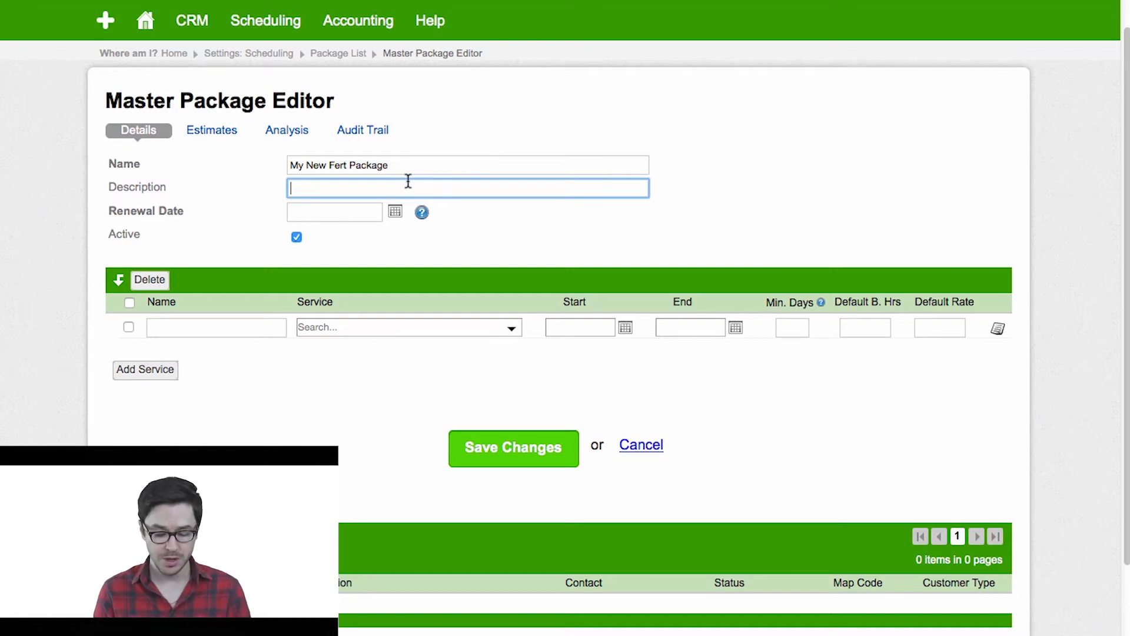
{"action": "key", "text": "ctrl+v"}
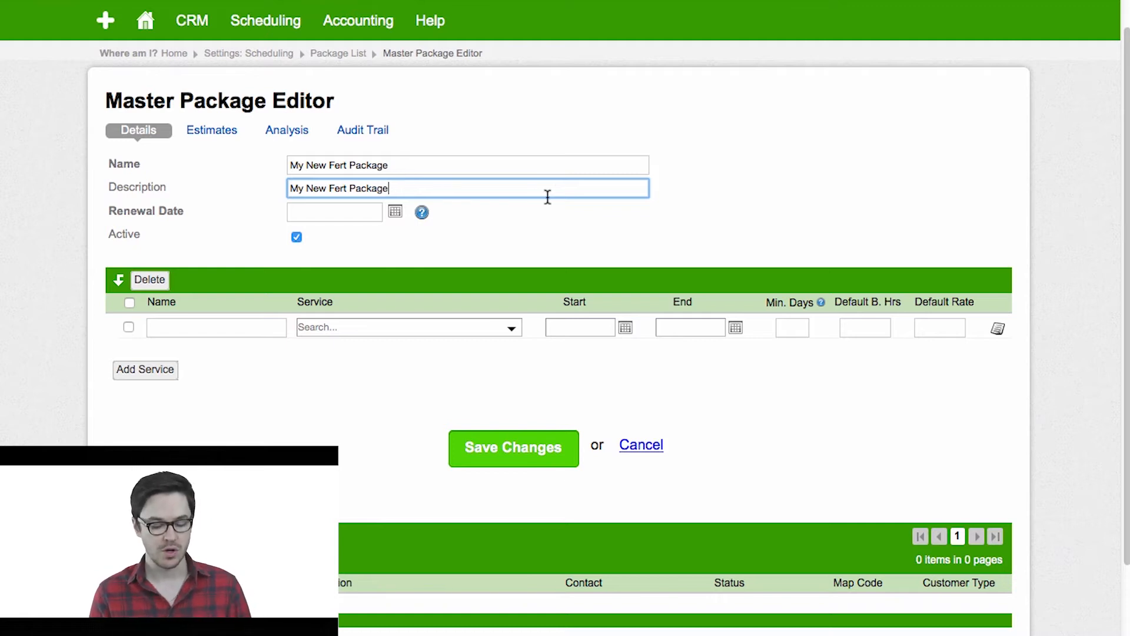
Open the calendar for the package's renewal date.
{"action": "scroll", "coordinate": [557, 190], "scroll_direction": "down", "scroll_amount": 1}
{"action": "scroll", "coordinate": [557, 189], "scroll_direction": "down", "scroll_amount": 1}
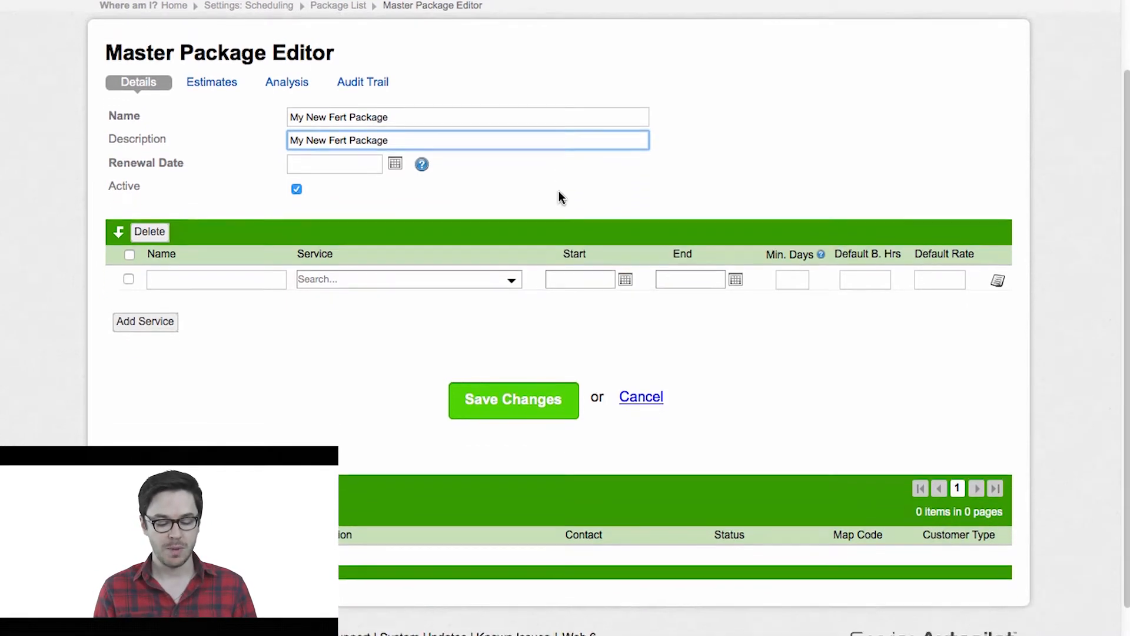
{"action": "left_click", "coordinate": [395, 162]}
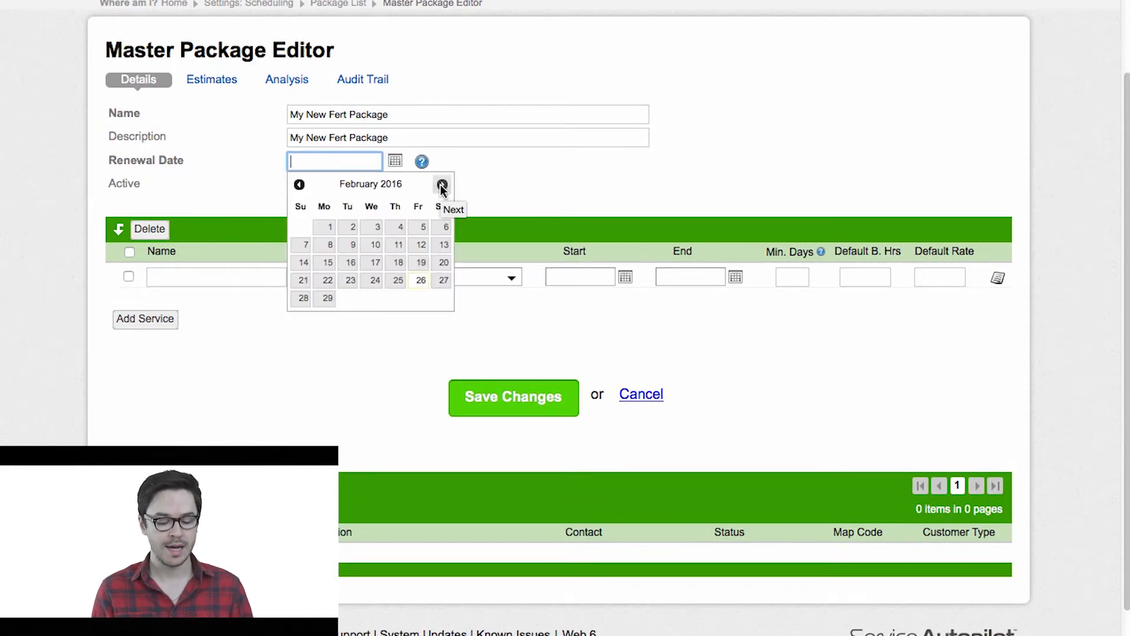
{"action": "type", "text": "12/15"}
{"action": "key", "text": "BackSpace"}
{"action": "type", "text": "5"}
{"action": "key", "text": "BackSpace"}
{"action": "key", "text": "BackSpace"}
{"action": "key", "text": "BackSpace"}
{"action": "key", "text": "BackSpace"}
{"action": "key", "text": "BackSpace"}
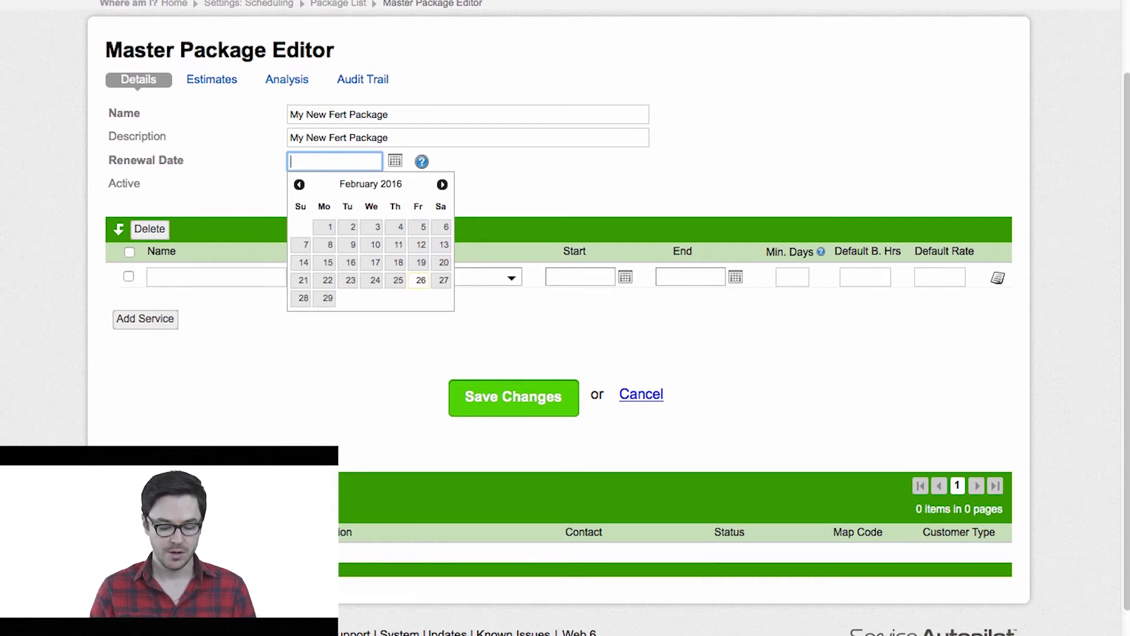
Set the package's renewal date to 12/31/2016.
{"action": "left_click", "coordinate": [442, 184]}
{"action": "left_click", "coordinate": [442, 184]}
{"action": "left_click", "coordinate": [442, 184]}
{"action": "left_click", "coordinate": [442, 184]}
{"action": "left_click", "coordinate": [442, 184]}
{"action": "left_click", "coordinate": [442, 184]}
{"action": "left_click", "coordinate": [442, 184]}
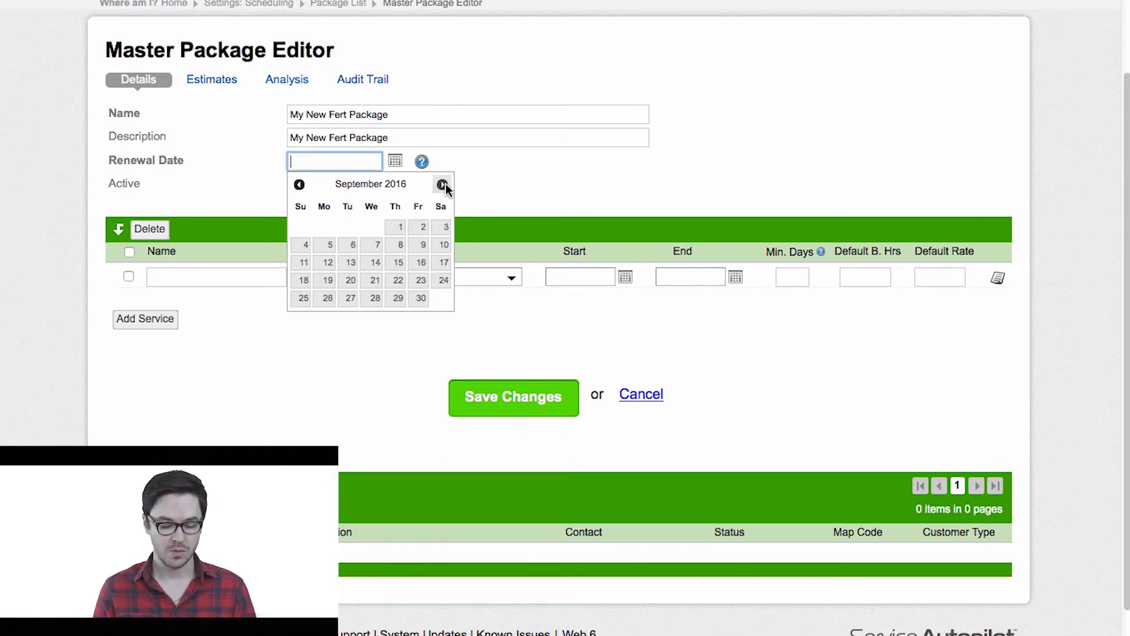
{"action": "left_click", "coordinate": [442, 185]}
{"action": "left_click", "coordinate": [442, 184]}
{"action": "left_click", "coordinate": [442, 184]}
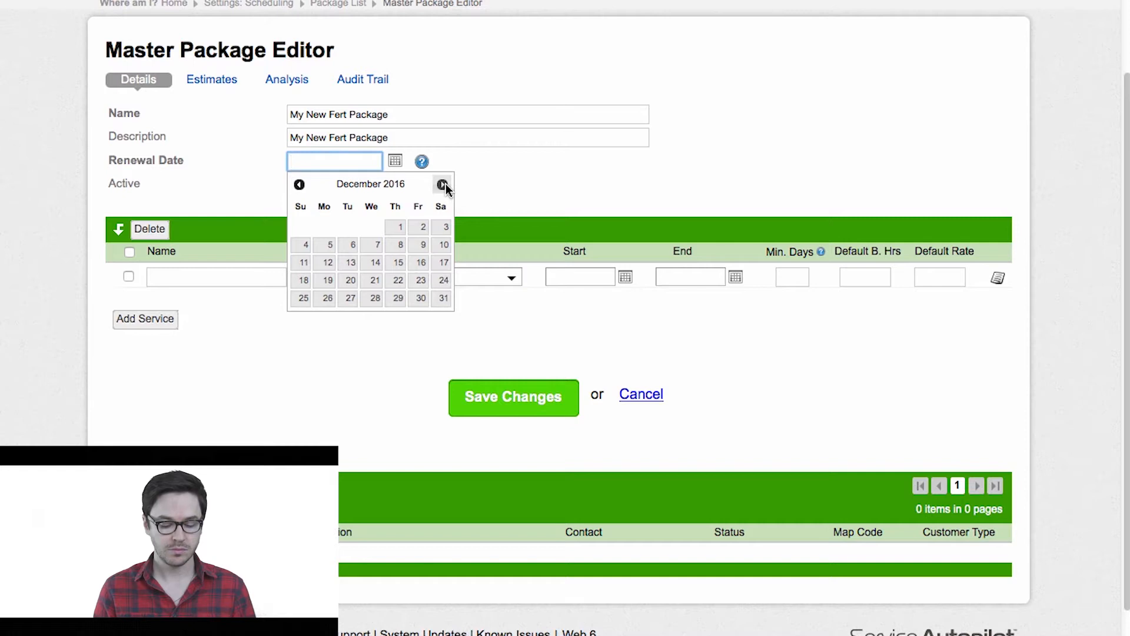
{"action": "left_click", "coordinate": [441, 300]}
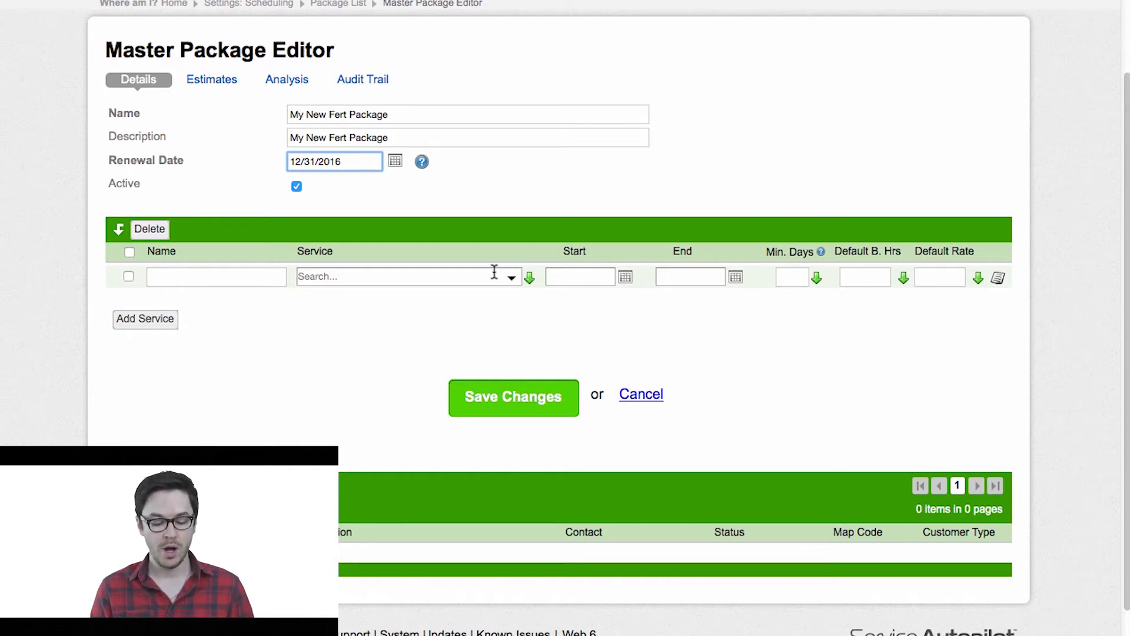
Name the first service row "Round 1" and assign it the Fertilization and Weed Control service.
{"action": "left_click", "coordinate": [172, 277]}
{"action": "type", "text": "Rou"}
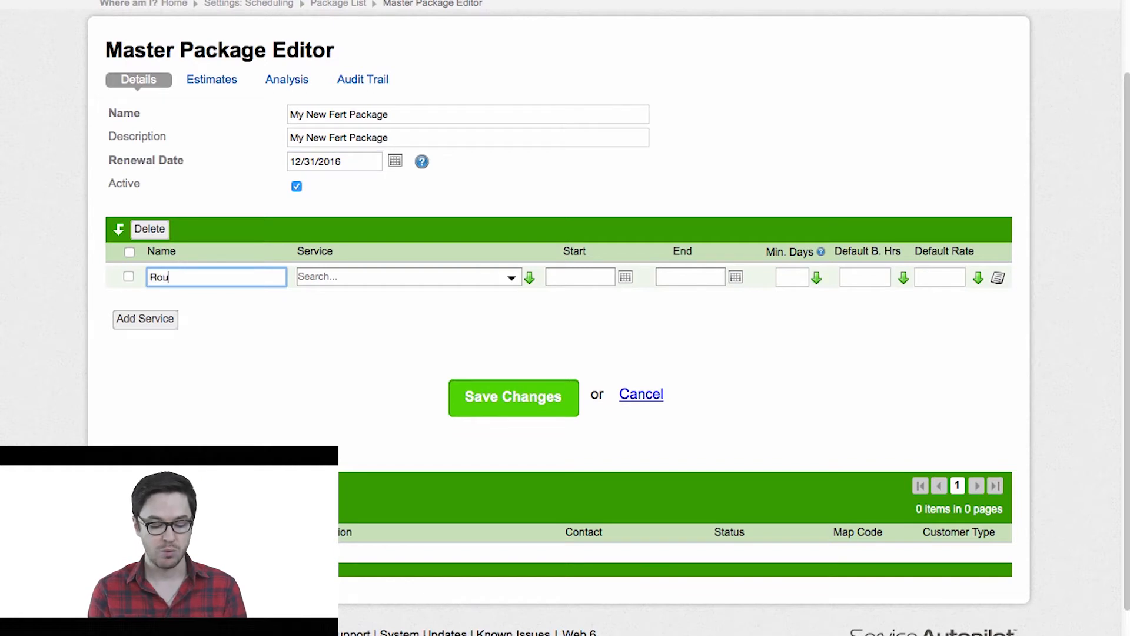
{"action": "type", "text": "nd 1"}
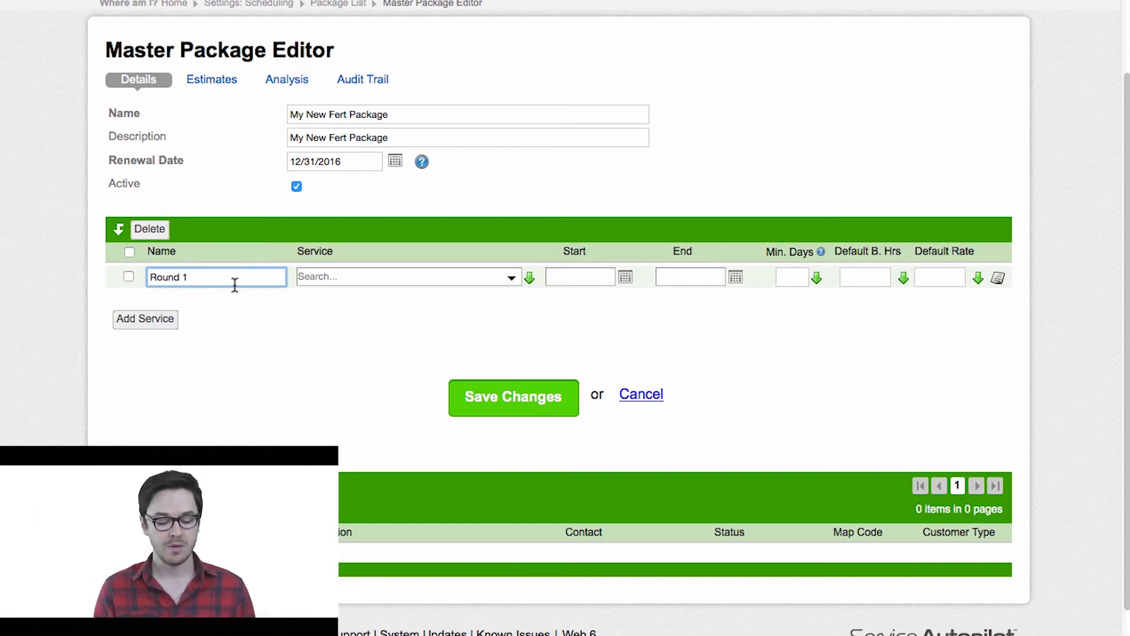
{"action": "left_click", "coordinate": [369, 278]}
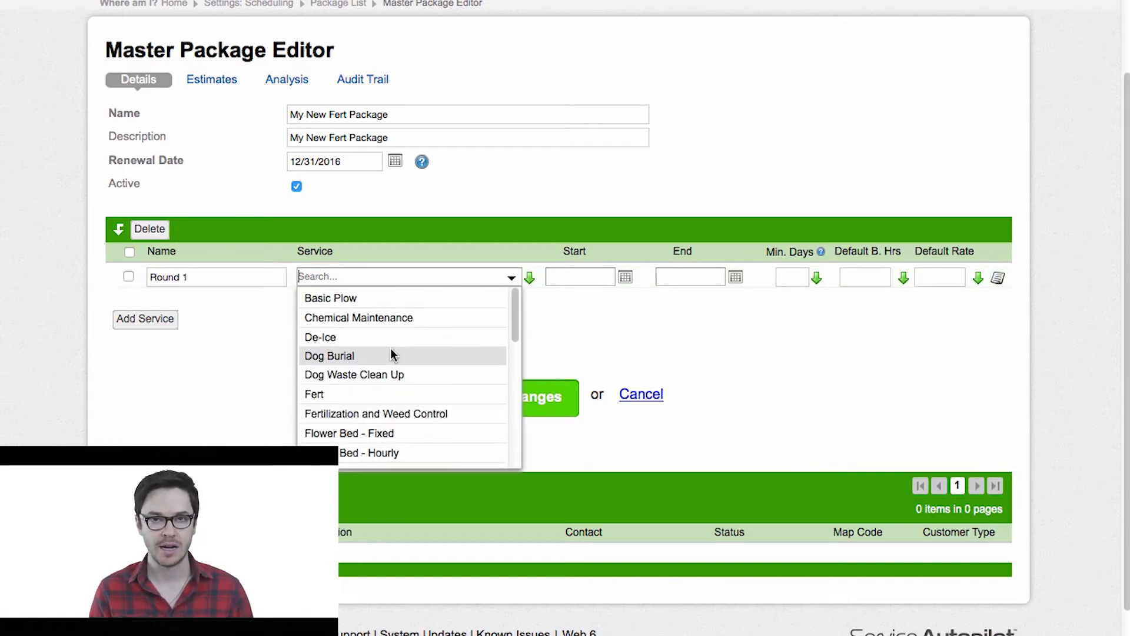
{"action": "scroll", "coordinate": [392, 351], "scroll_direction": "down", "scroll_amount": 3}
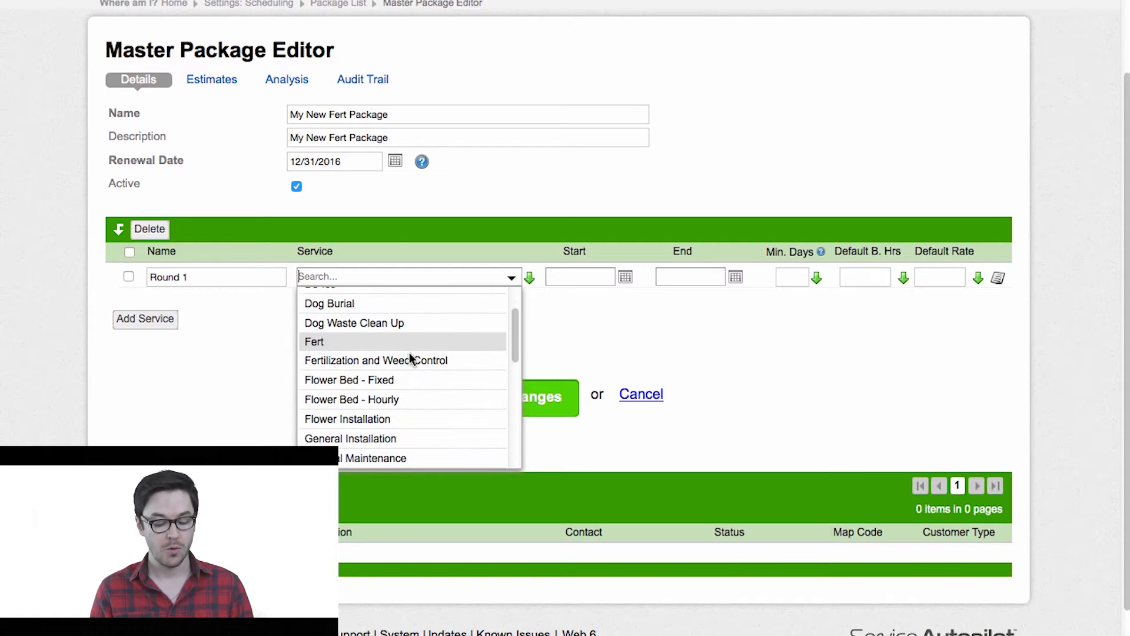
{"action": "left_click", "coordinate": [424, 362]}
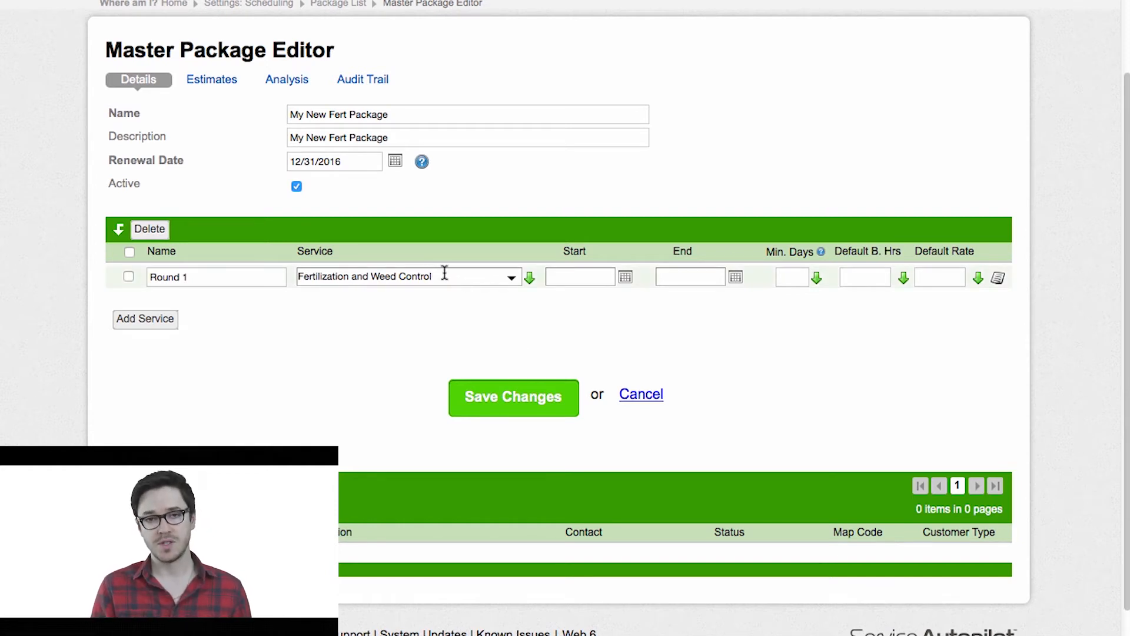
Set Round 1 to start on 2/15/2016 and end on 3/31/2016.
{"action": "left_click", "coordinate": [581, 280]}
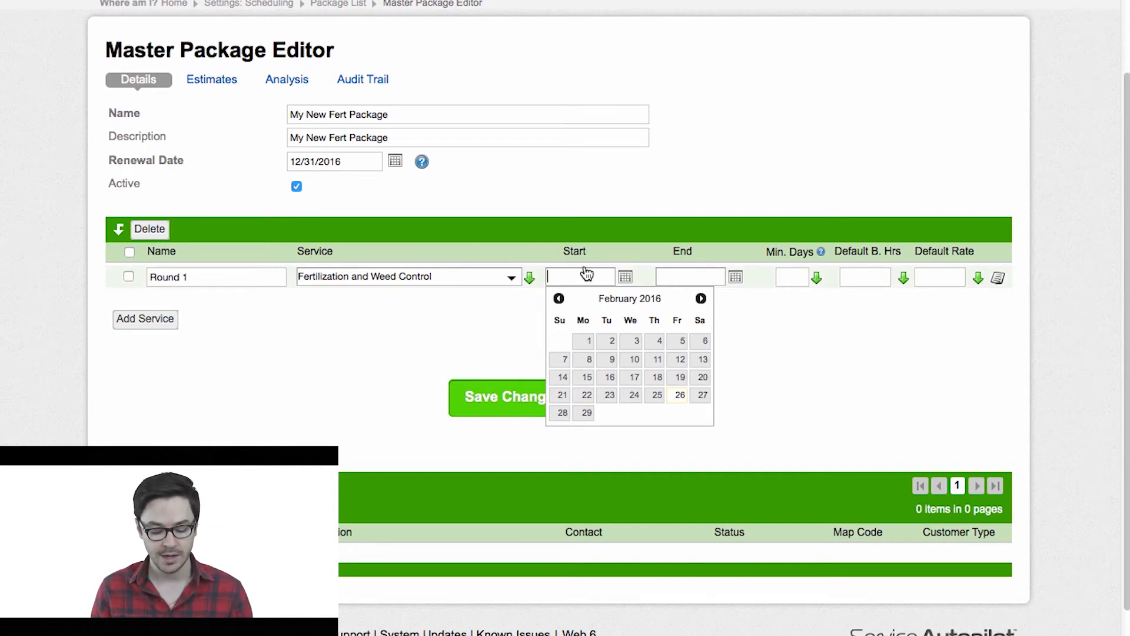
{"action": "type", "text": "2/15/2016"}
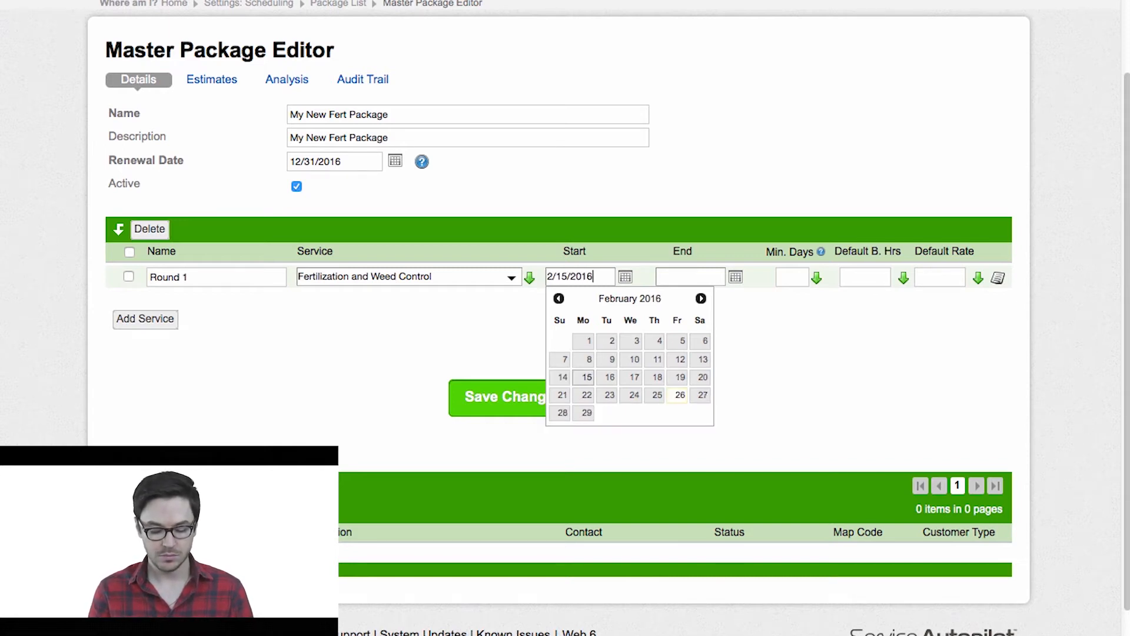
{"action": "left_click", "coordinate": [688, 278]}
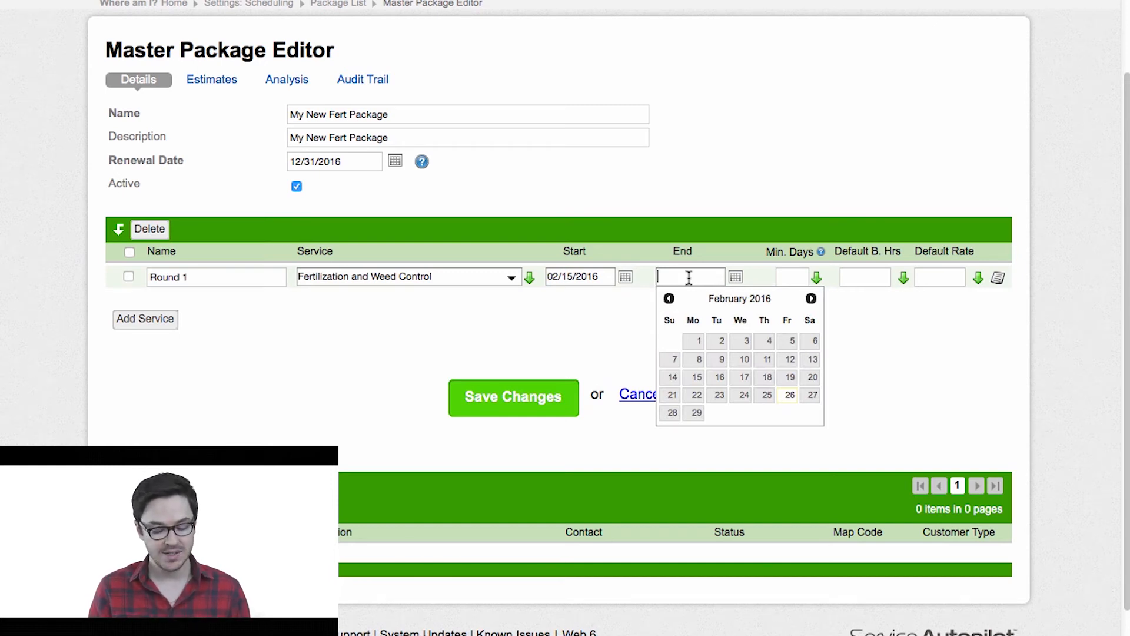
{"action": "type", "text": "3/3"}
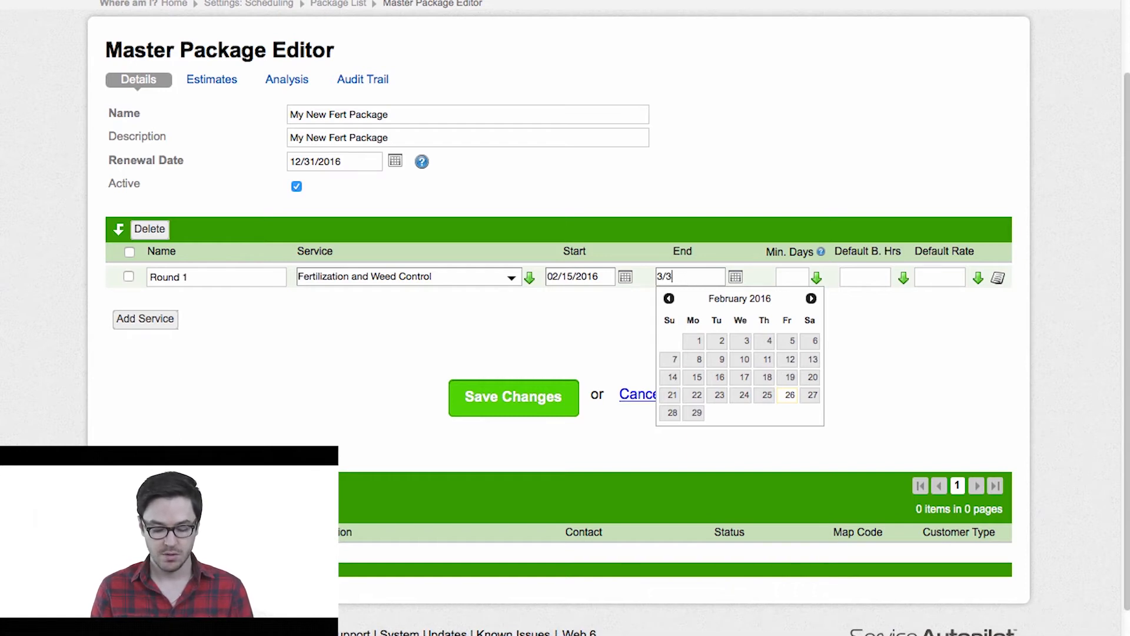
{"action": "type", "text": "1/2016"}
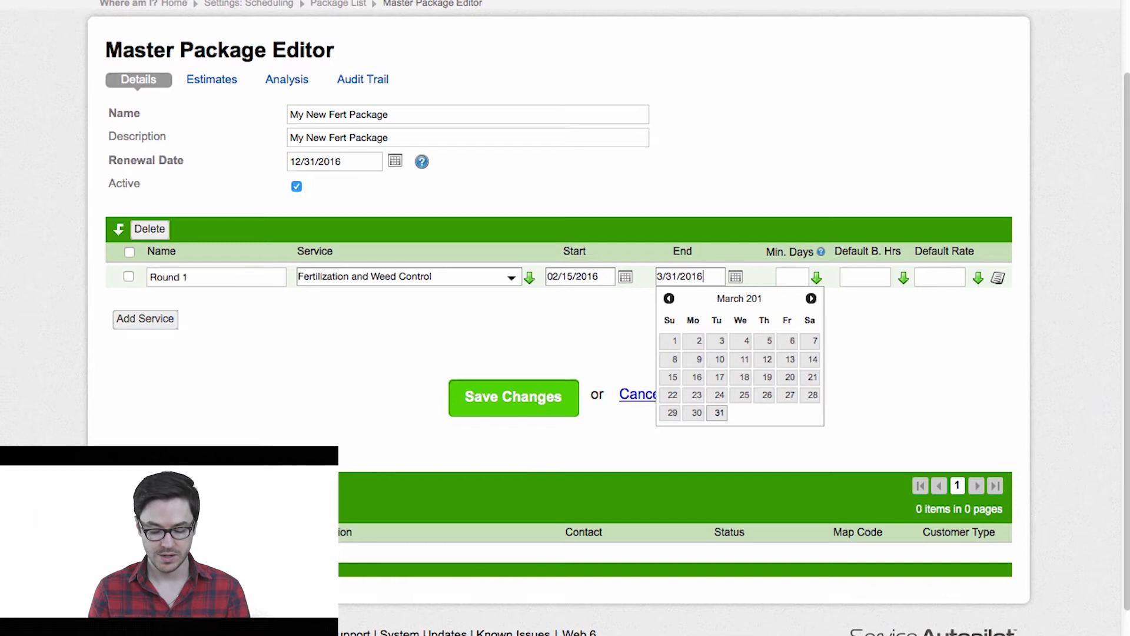
{"action": "key", "text": "Tab"}
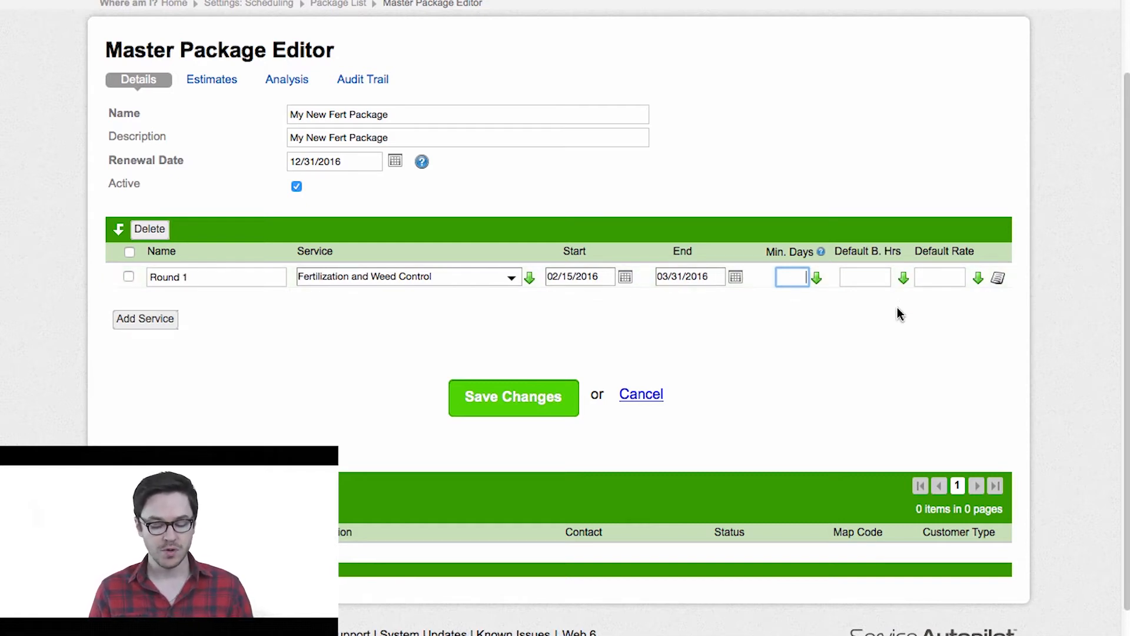
Add a second service row named "Round 2" that uses the Fertilization and Weed Control service.
{"action": "left_click", "coordinate": [155, 320]}
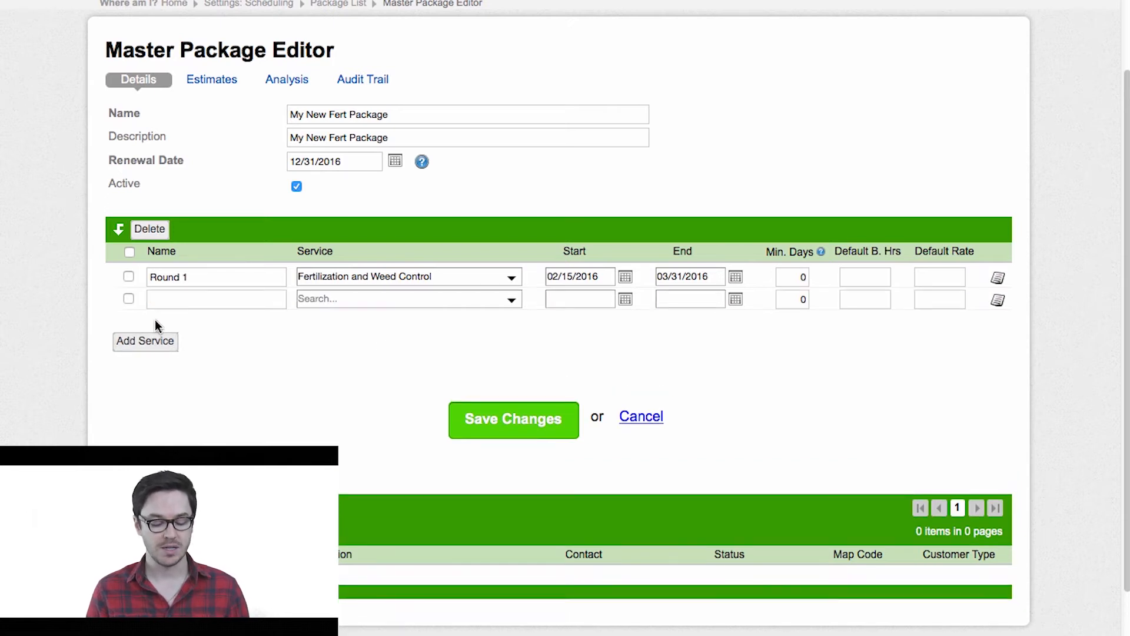
{"action": "left_click", "coordinate": [204, 302]}
{"action": "type", "text": "Rou"}
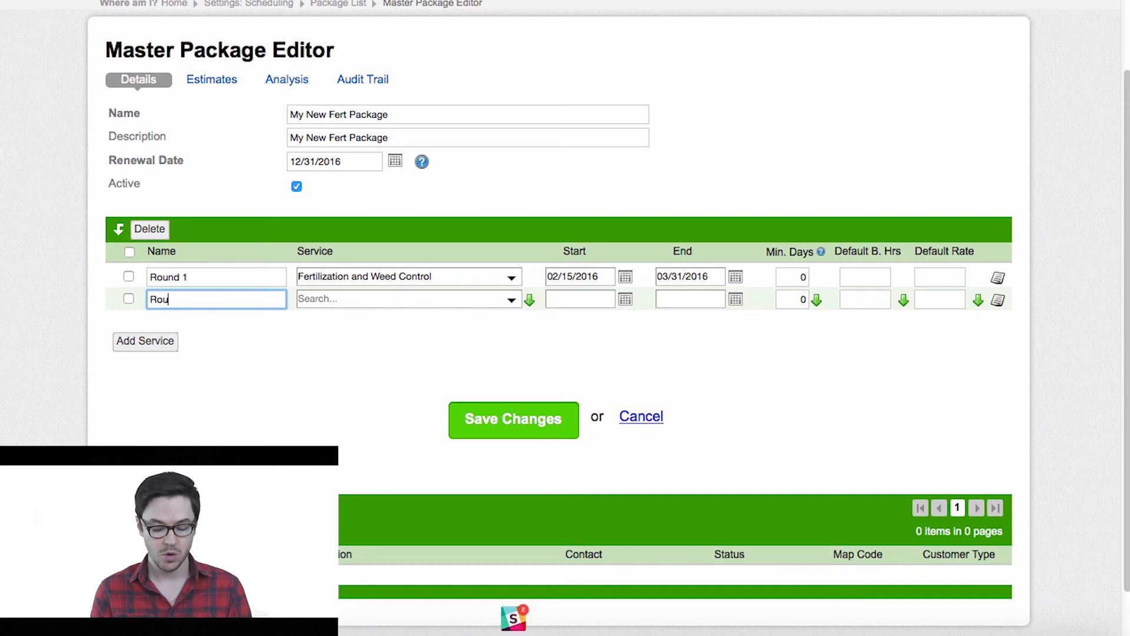
{"action": "type", "text": "nd 2"}
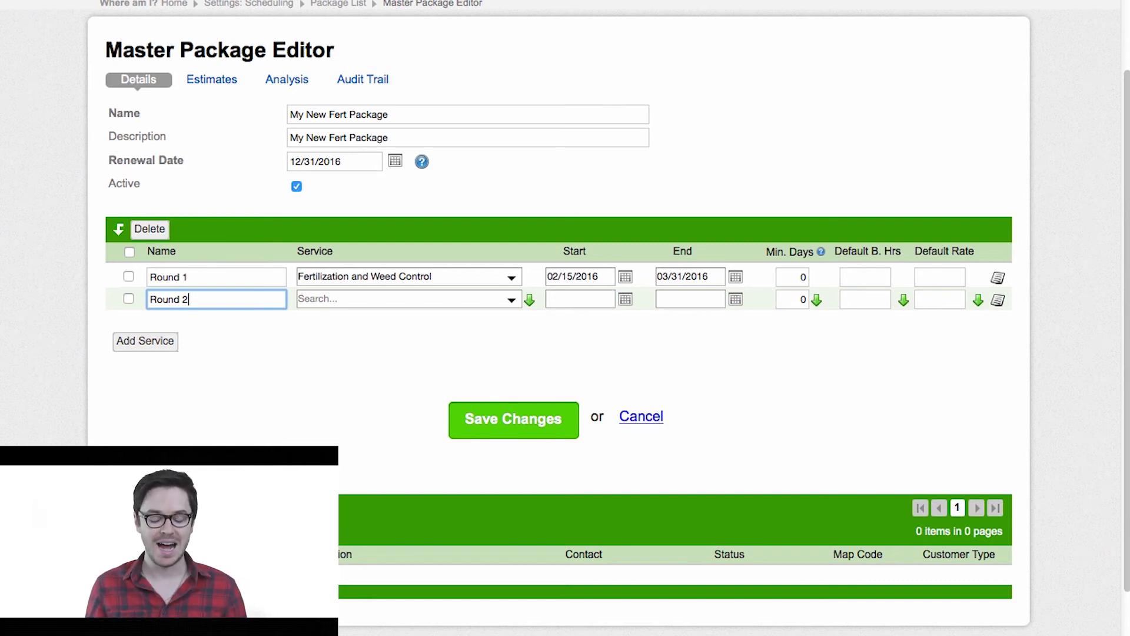
{"action": "left_click", "coordinate": [385, 297]}
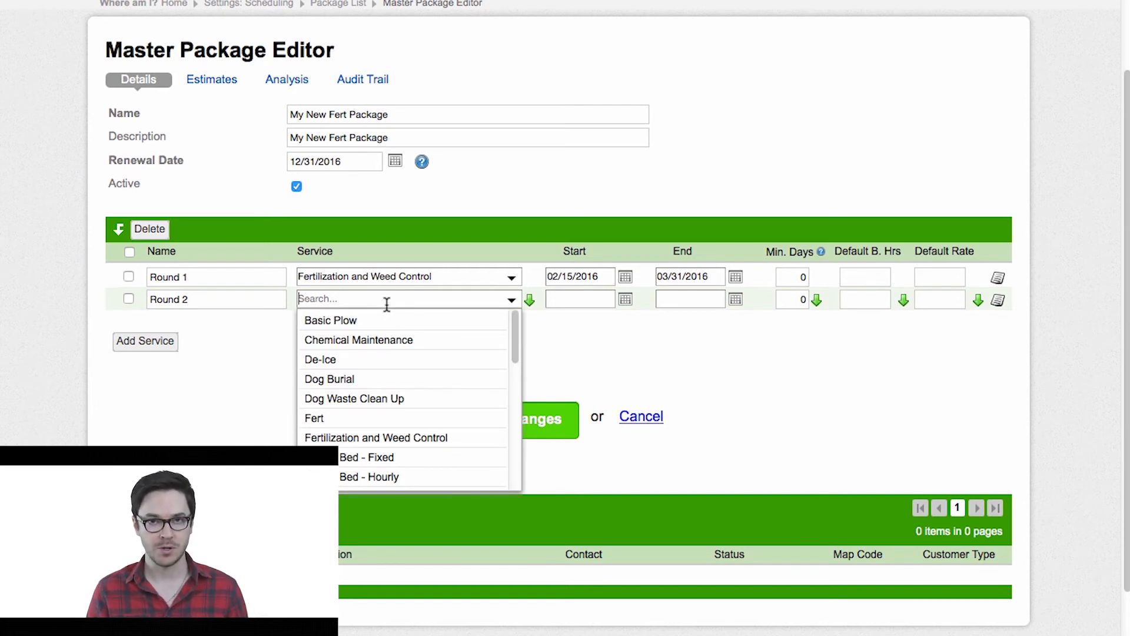
{"action": "scroll", "coordinate": [415, 379], "scroll_direction": "down", "scroll_amount": 1}
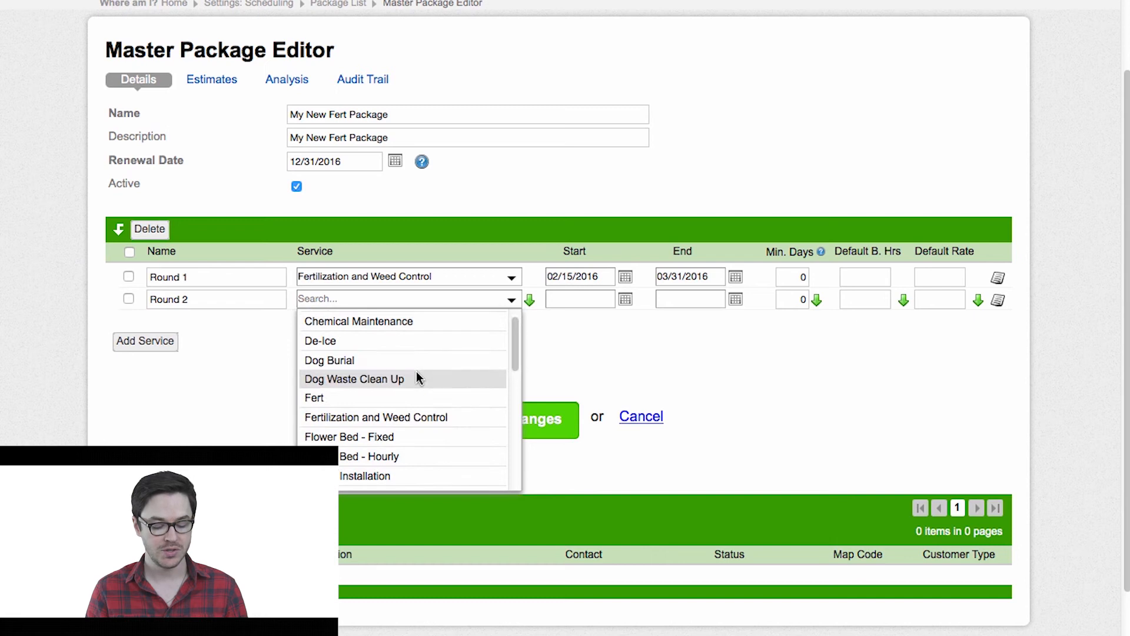
{"action": "left_click", "coordinate": [420, 418]}
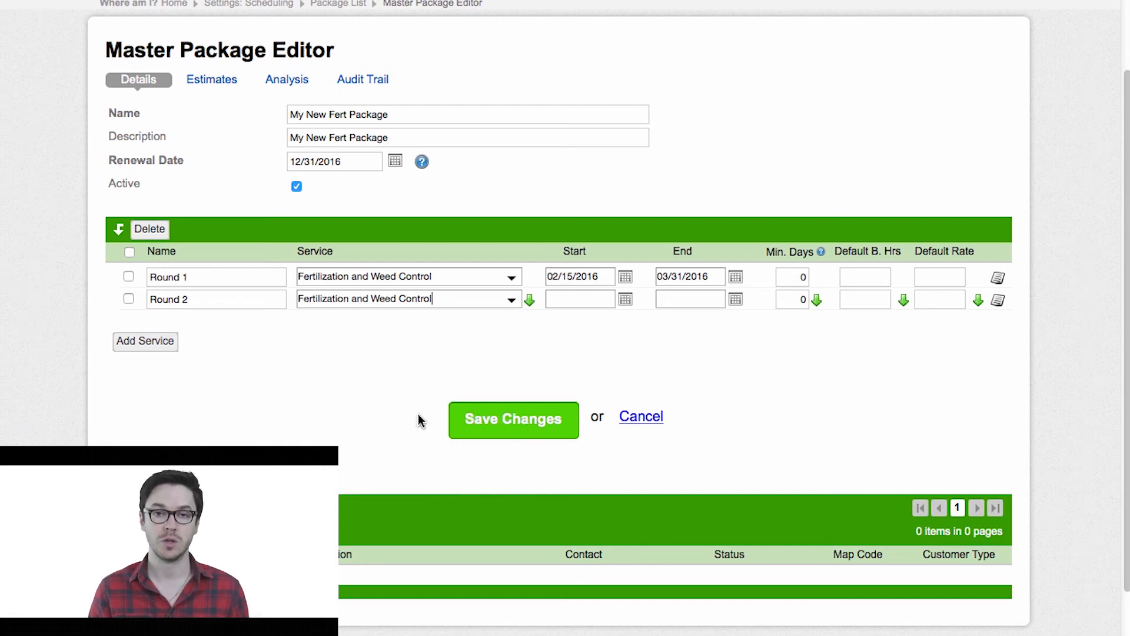
Set Round 2 to start on 04/01/2016 and end on 05/30/2016.
{"action": "left_click", "coordinate": [581, 299]}
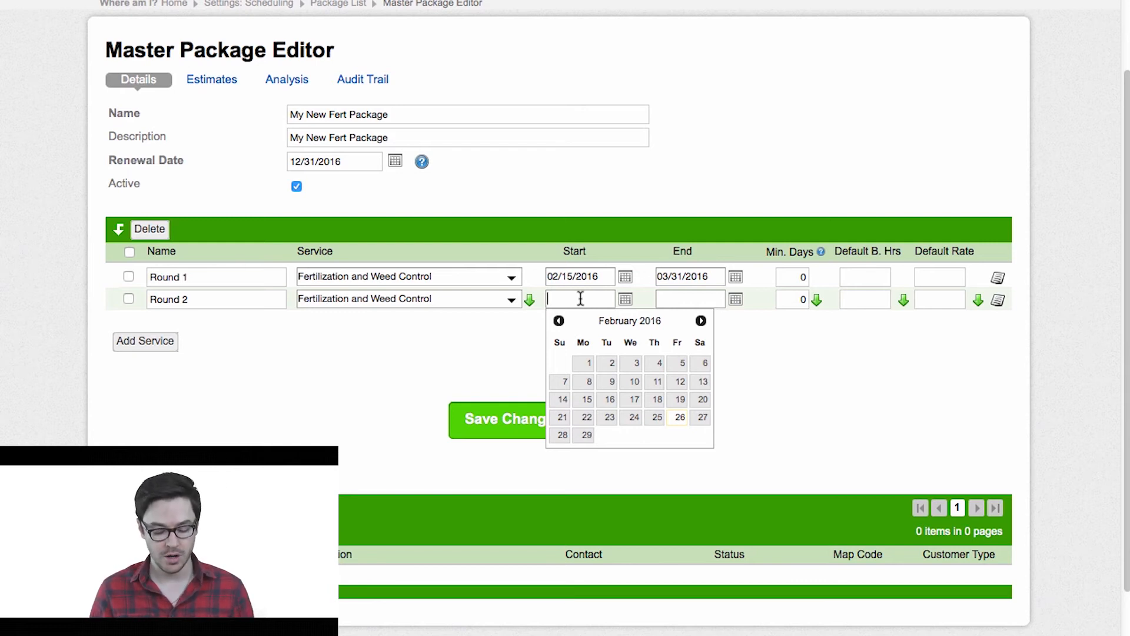
{"action": "type", "text": "04/01/201"}
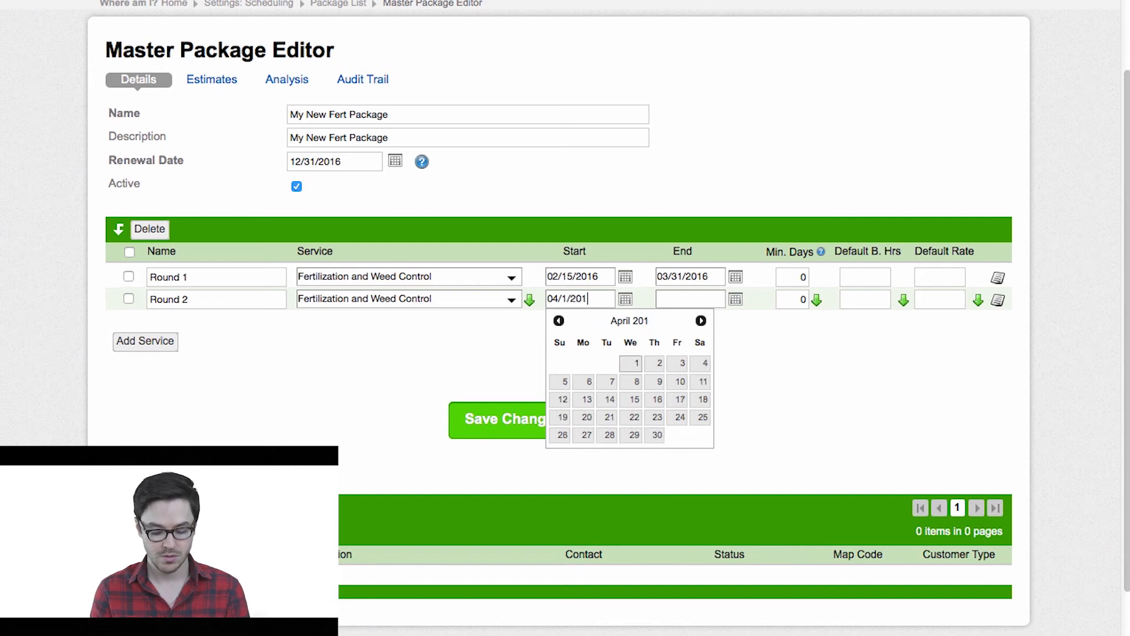
{"action": "type", "text": "6"}
{"action": "key", "text": "Tab"}
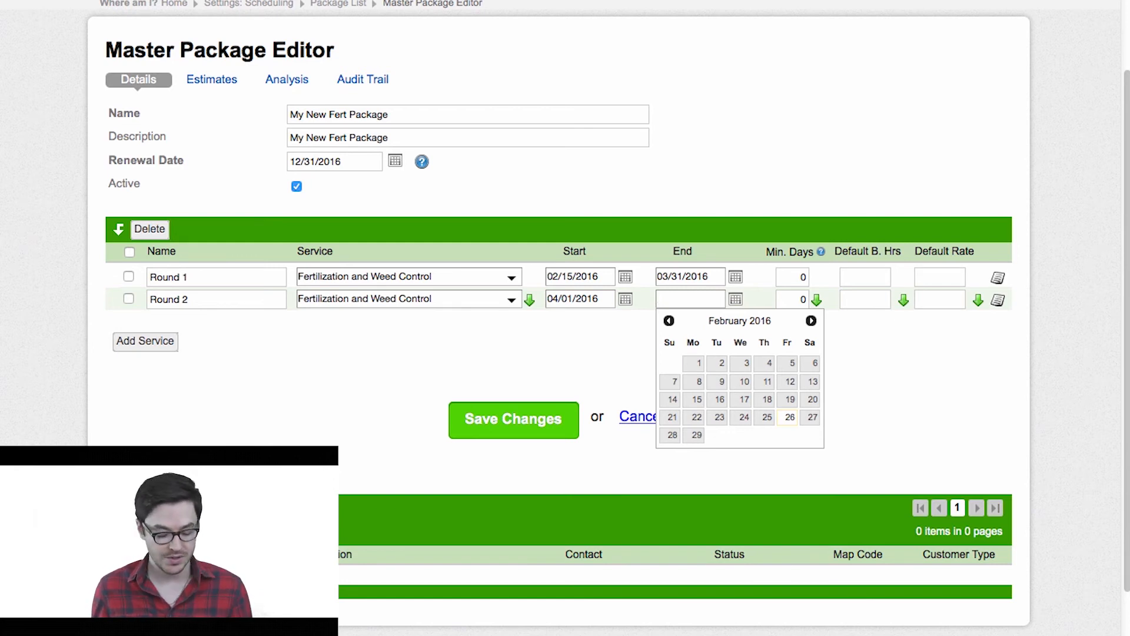
{"action": "type", "text": "05/30"}
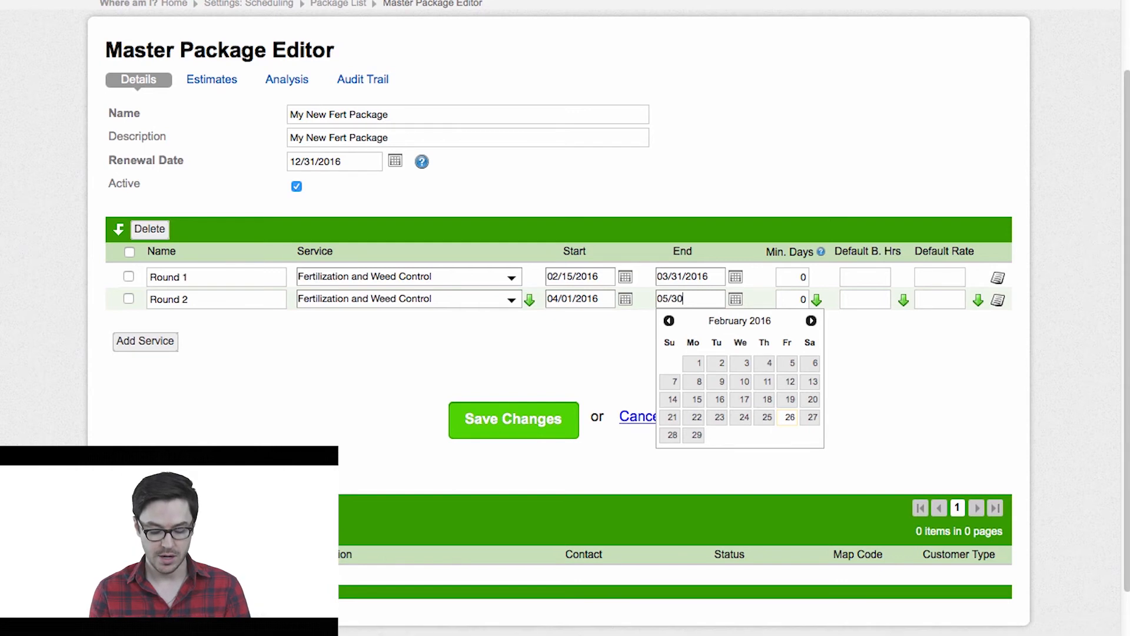
{"action": "type", "text": "/2016"}
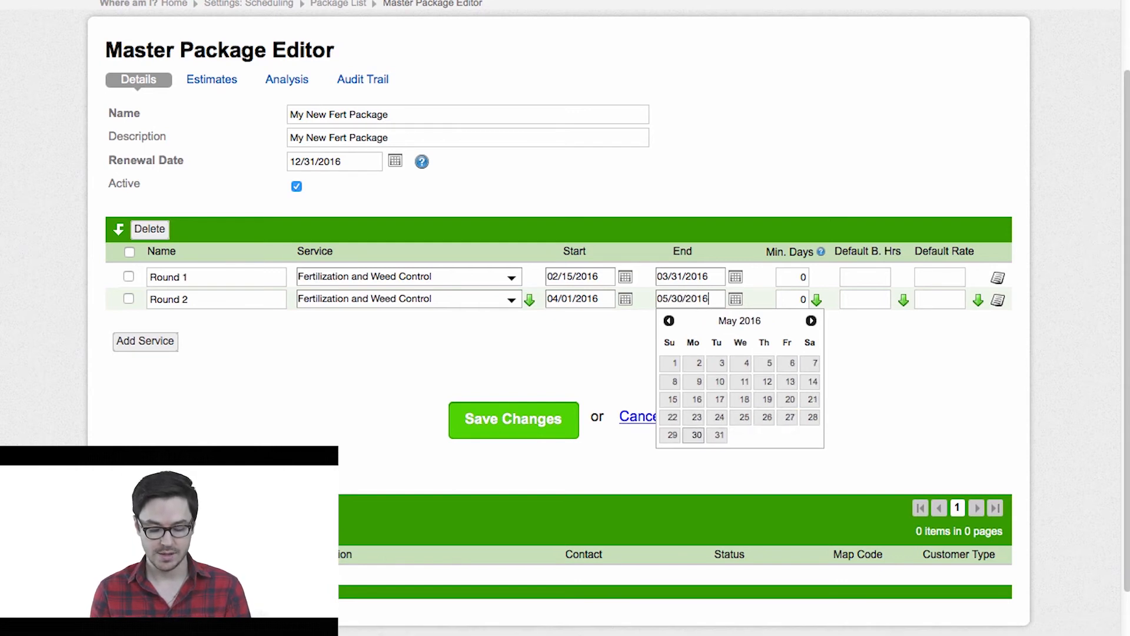
{"action": "key", "text": "Tab"}
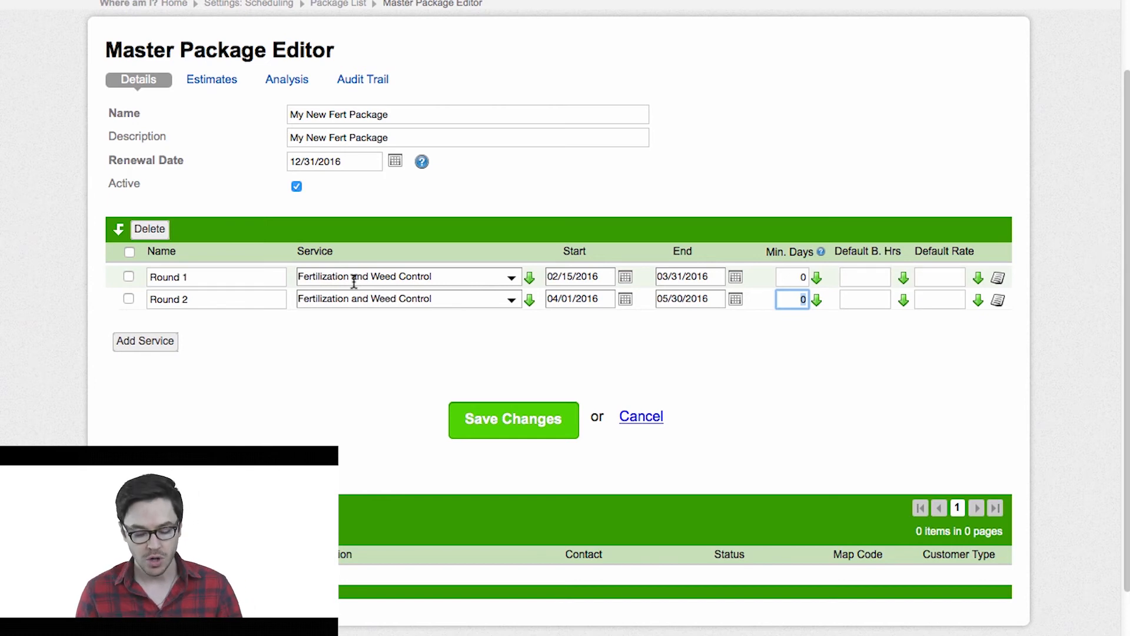
Set Round 1's minimum days to 30 and save the master package.
{"action": "left_click", "coordinate": [794, 276]}
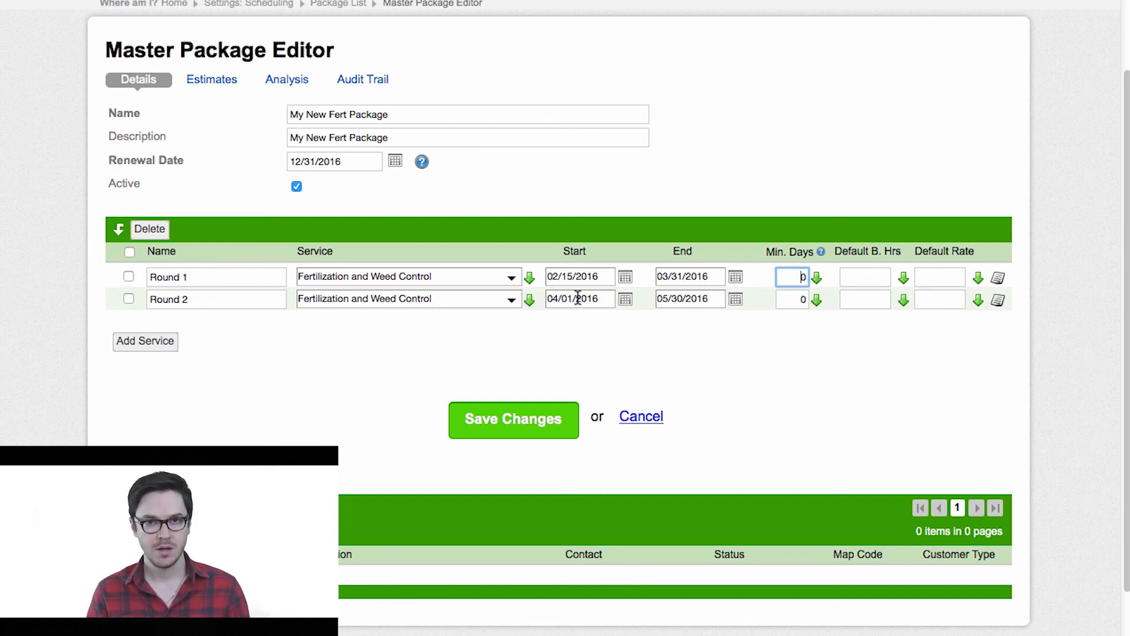
{"action": "double_click", "coordinate": [795, 283]}
{"action": "type", "text": "30"}
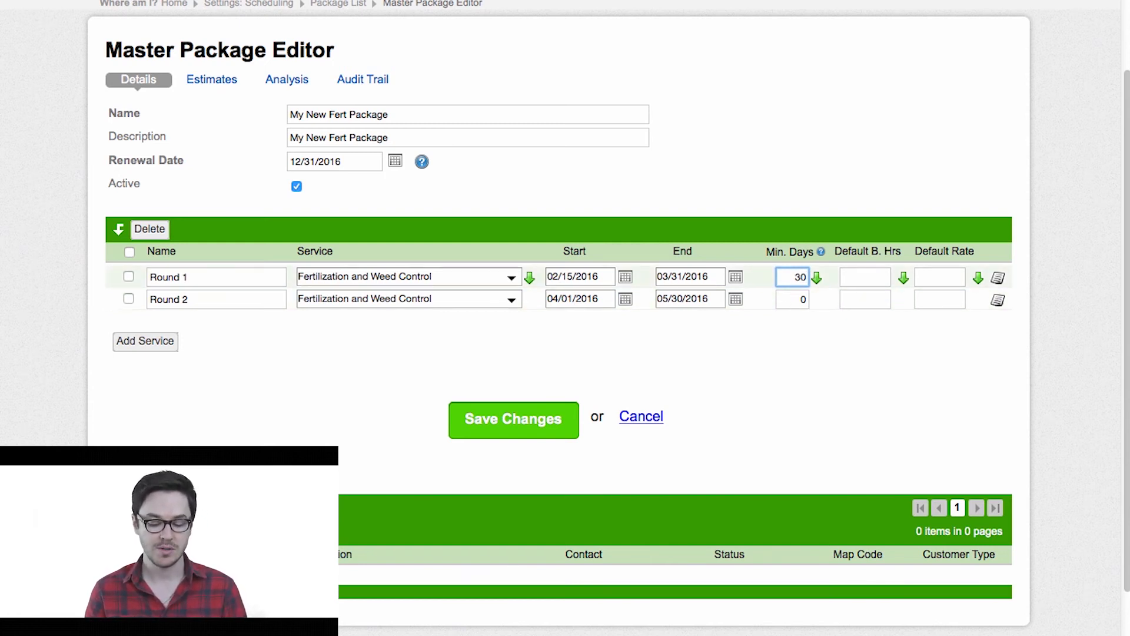
{"action": "key", "text": "Tab"}
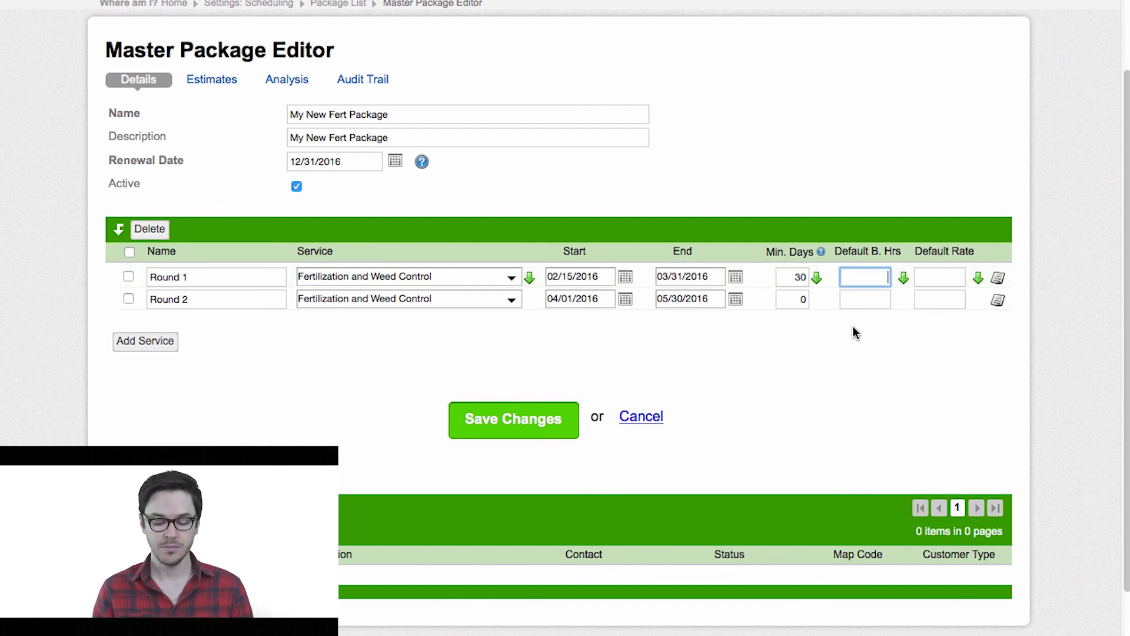
{"action": "scroll", "coordinate": [746, 320], "scroll_direction": "down", "scroll_amount": 1}
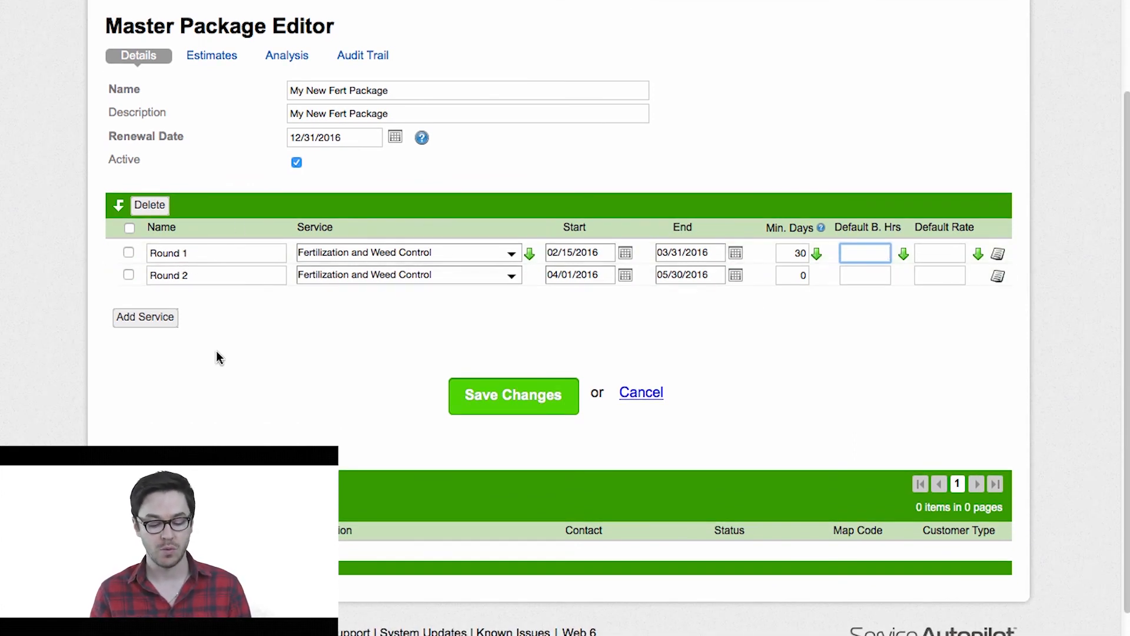
{"action": "left_click", "coordinate": [475, 399]}
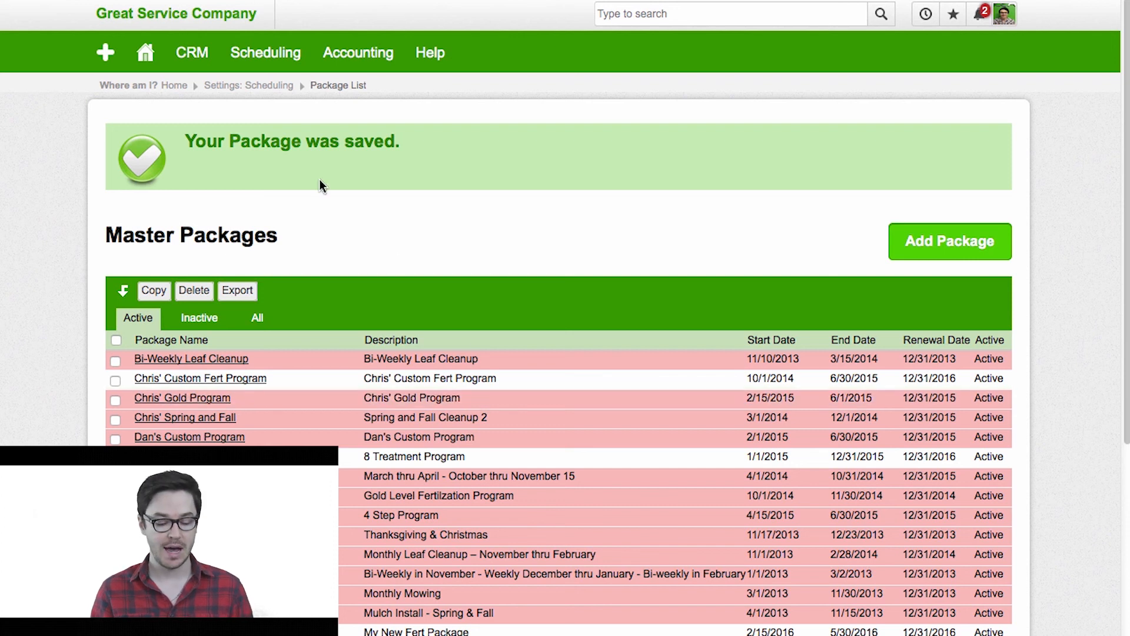
Open the client list and go to the record of the client listed directly above Chase Bank - Main Street.
{"action": "mouse_move", "coordinate": [191, 54]}
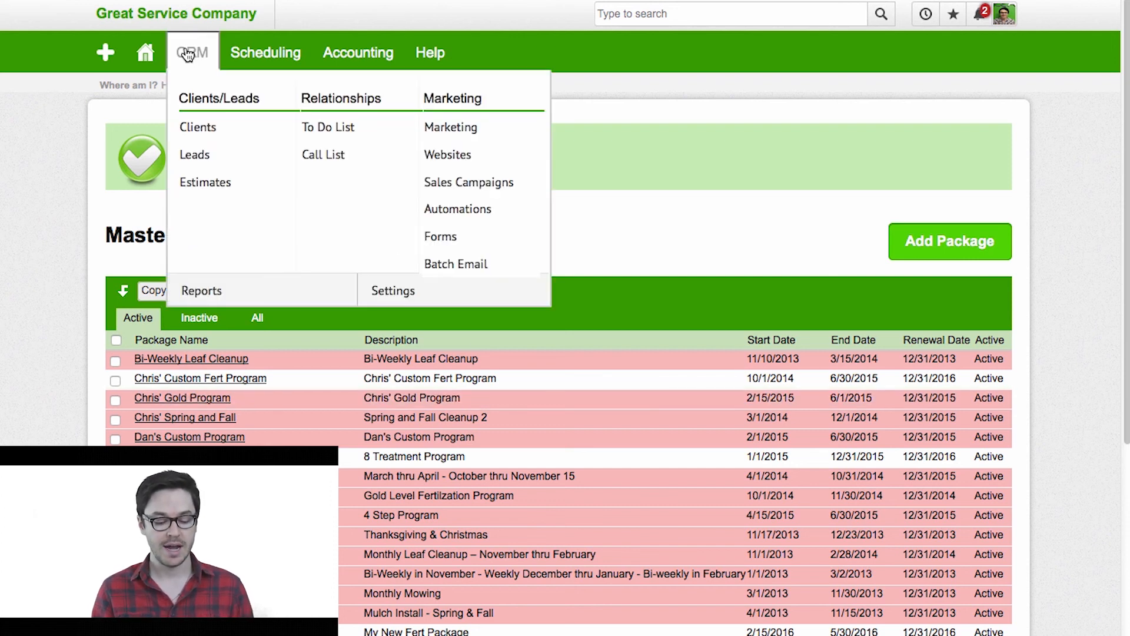
{"action": "left_click", "coordinate": [207, 134]}
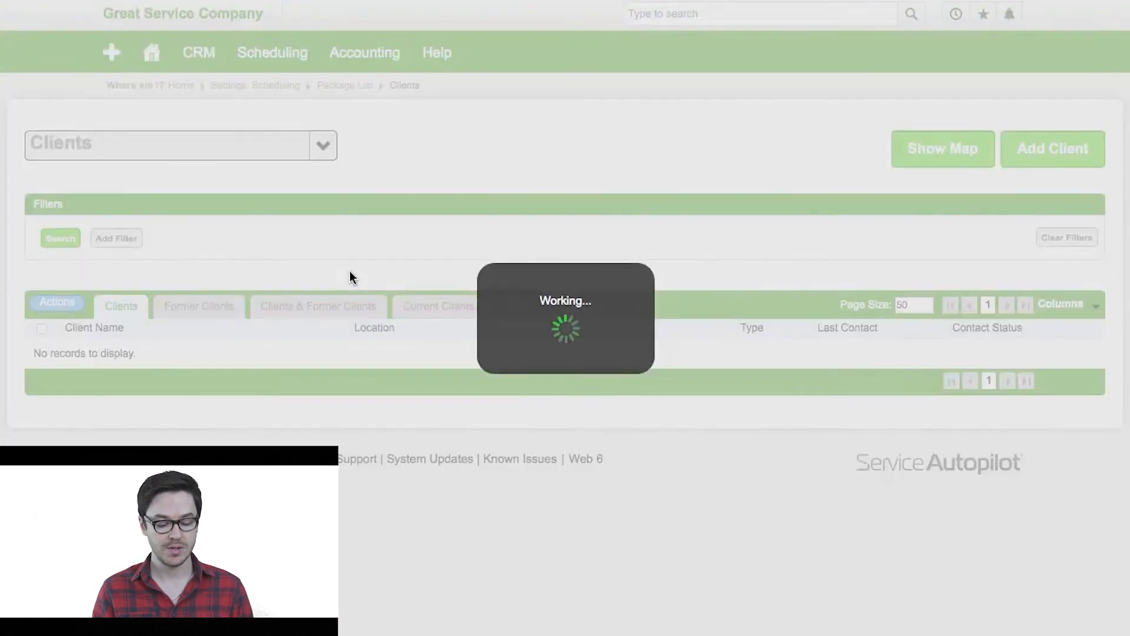
{"action": "scroll", "coordinate": [351, 277], "scroll_direction": "down", "scroll_amount": 3}
{"action": "scroll", "coordinate": [351, 277], "scroll_direction": "down", "scroll_amount": 10}
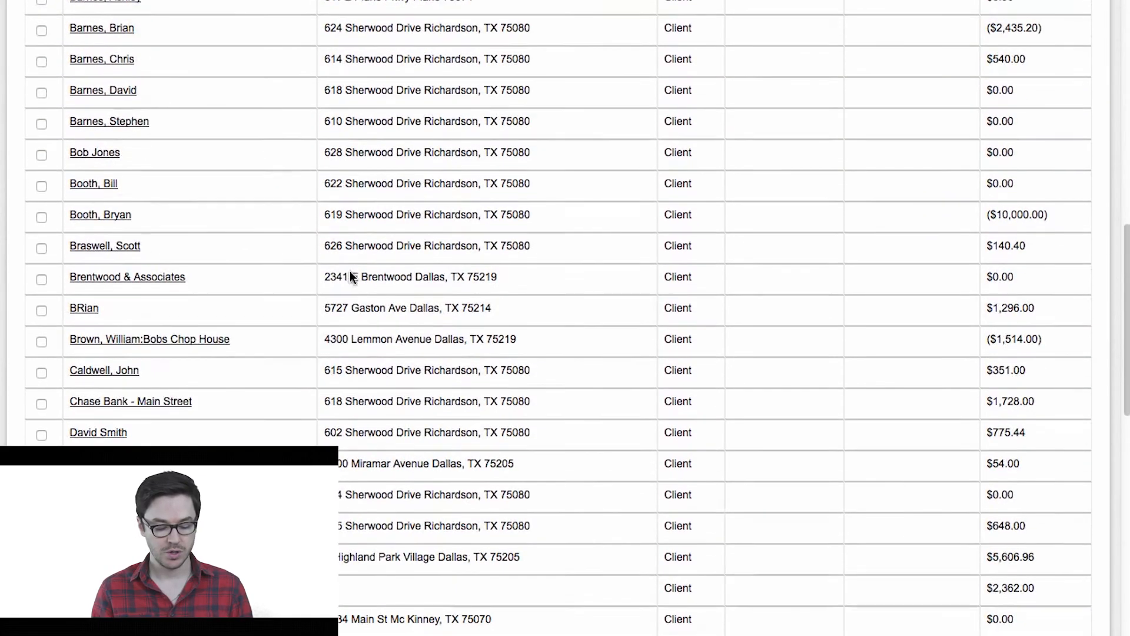
{"action": "scroll", "coordinate": [352, 276], "scroll_direction": "down", "scroll_amount": 2}
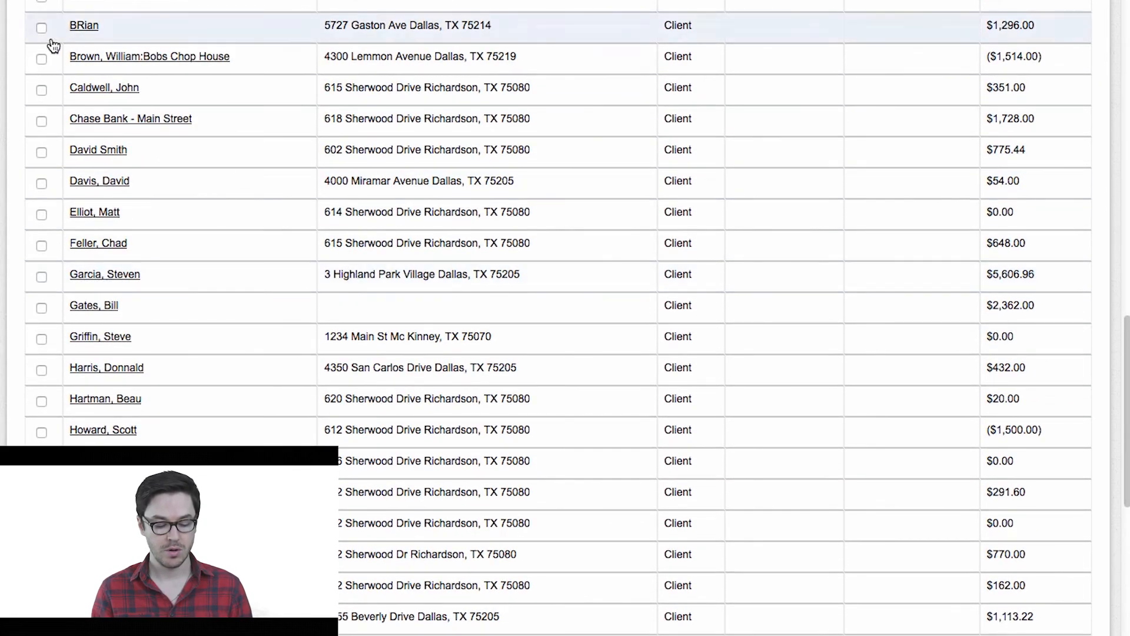
{"action": "left_click", "coordinate": [90, 88]}
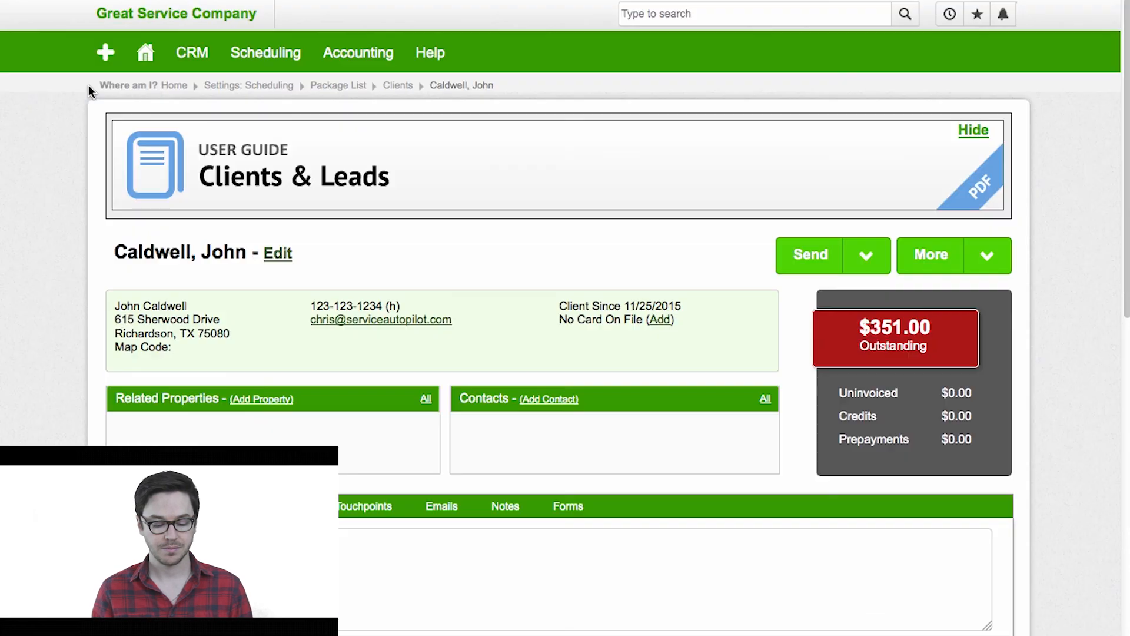
Start a new package job for this client.
{"action": "scroll", "coordinate": [415, 354], "scroll_direction": "down", "scroll_amount": 3}
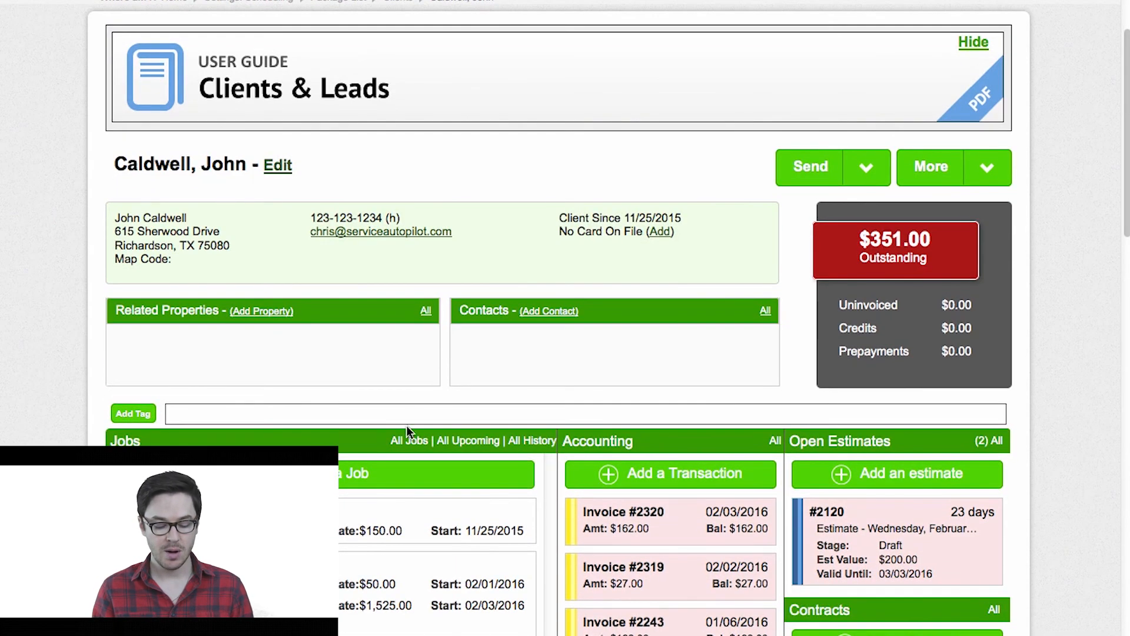
{"action": "left_click", "coordinate": [367, 482]}
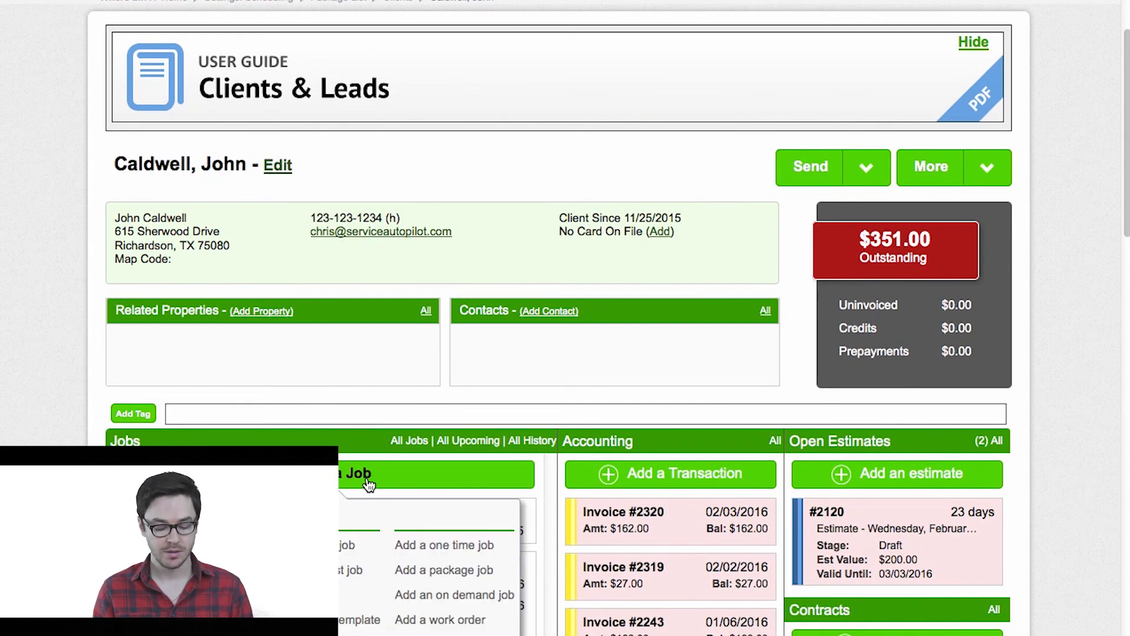
{"action": "scroll", "coordinate": [367, 482], "scroll_direction": "down", "scroll_amount": 3}
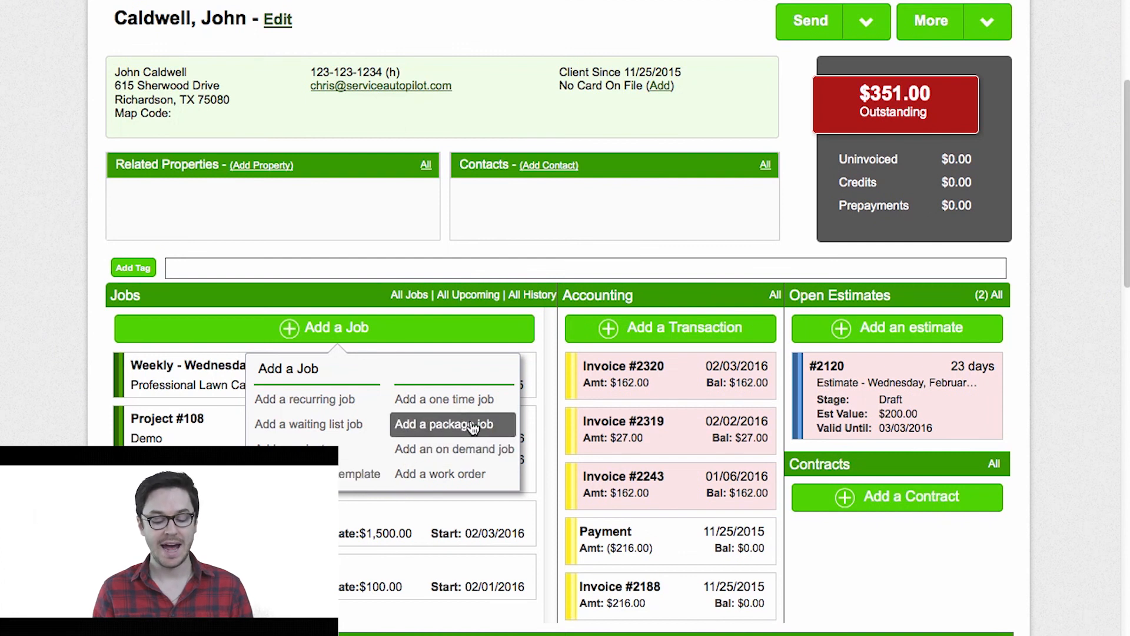
{"action": "left_click", "coordinate": [468, 423]}
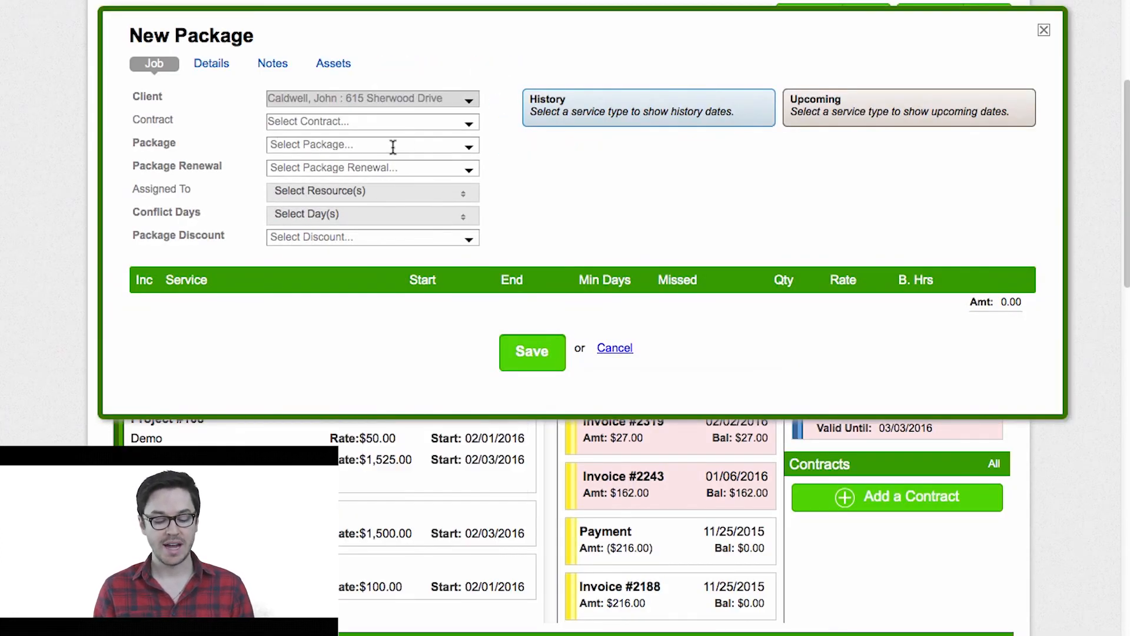
Choose My New Fert Package as the package for the client's new job.
{"action": "left_click", "coordinate": [393, 146]}
{"action": "scroll", "coordinate": [383, 248], "scroll_direction": "down", "scroll_amount": 3}
{"action": "scroll", "coordinate": [383, 244], "scroll_direction": "down", "scroll_amount": 3}
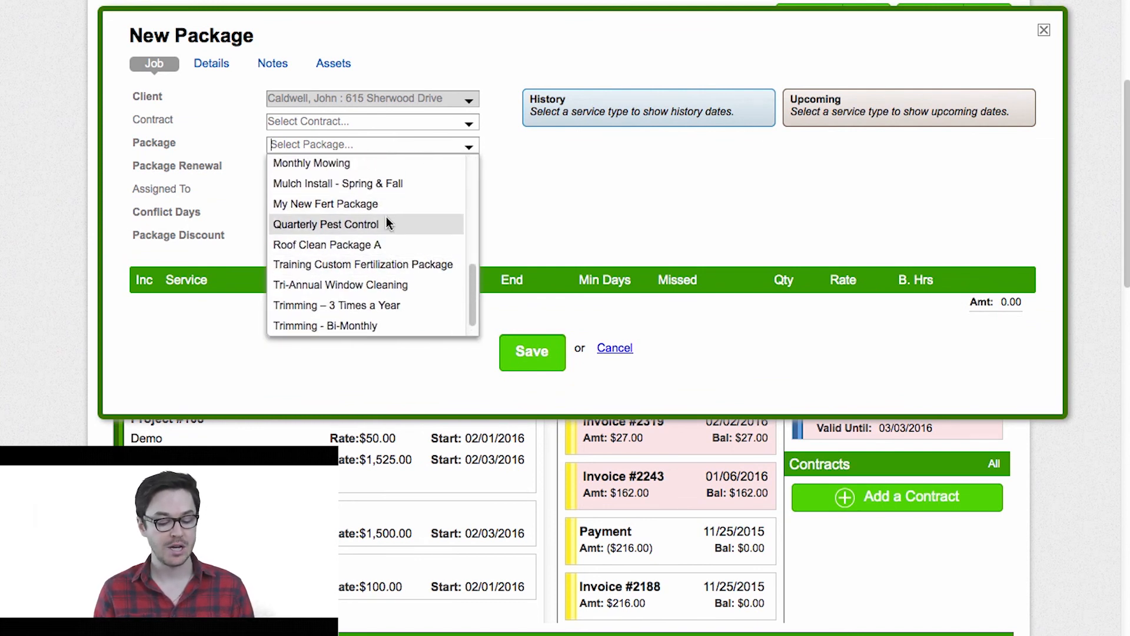
{"action": "left_click", "coordinate": [341, 205]}
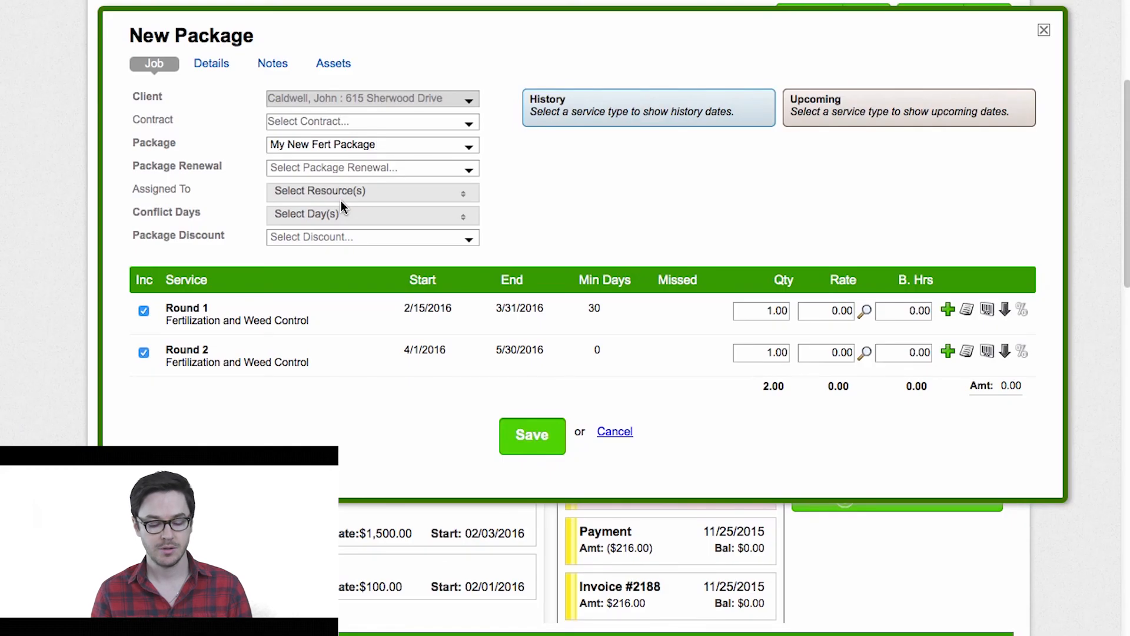
Try excluding the Round 1 service from the client's package, and include it again.
{"action": "scroll", "coordinate": [681, 304], "scroll_direction": "down", "scroll_amount": 1}
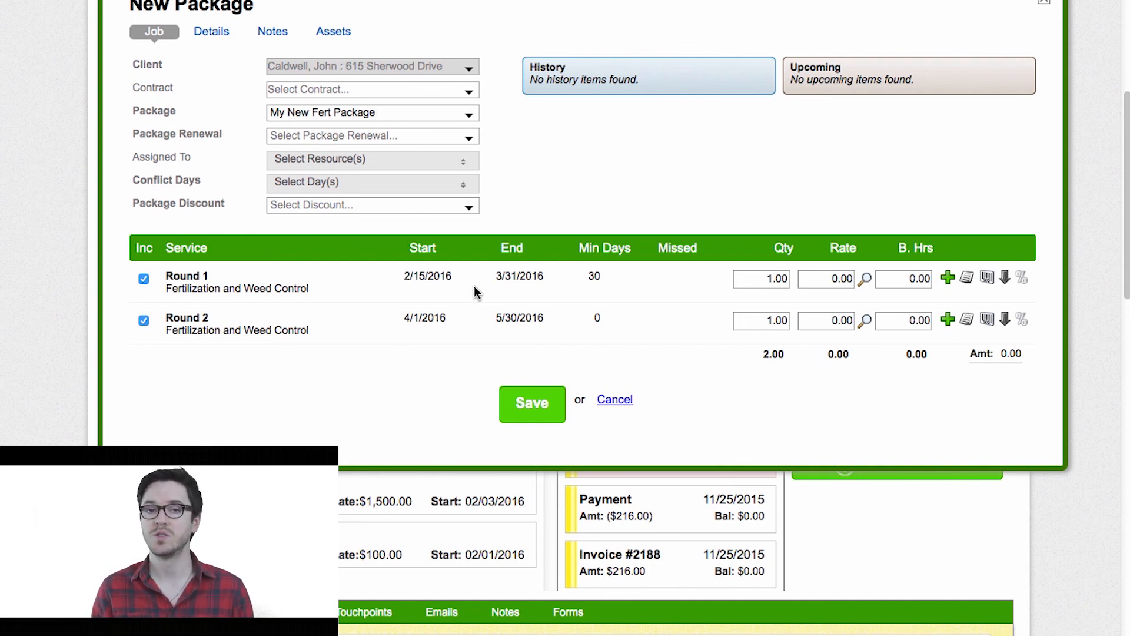
{"action": "left_click", "coordinate": [145, 280]}
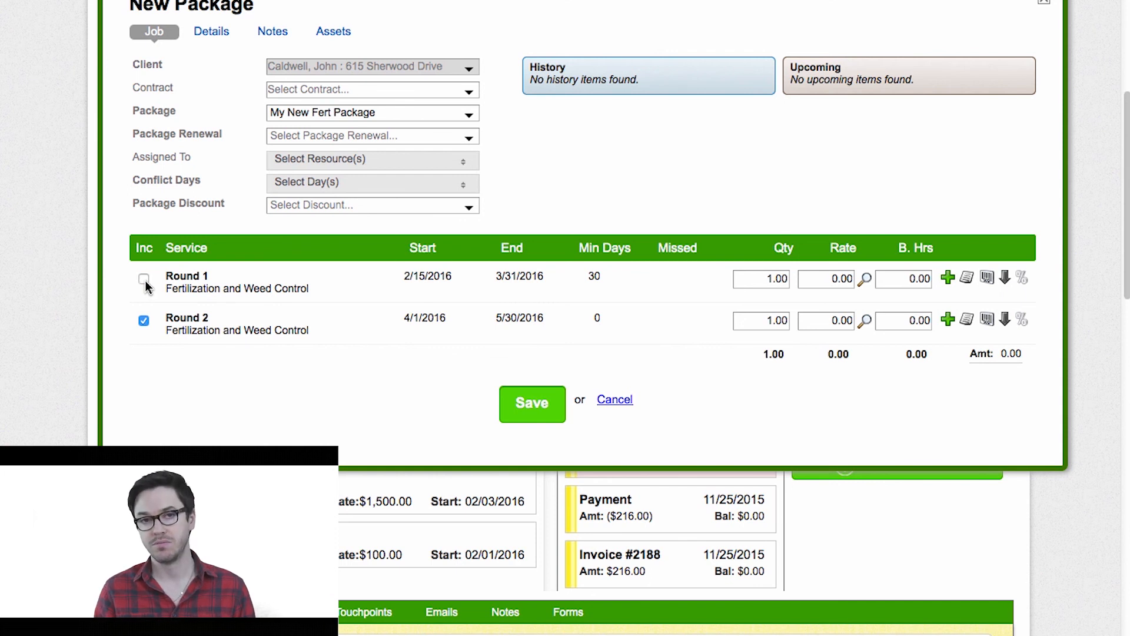
{"action": "left_click", "coordinate": [145, 280]}
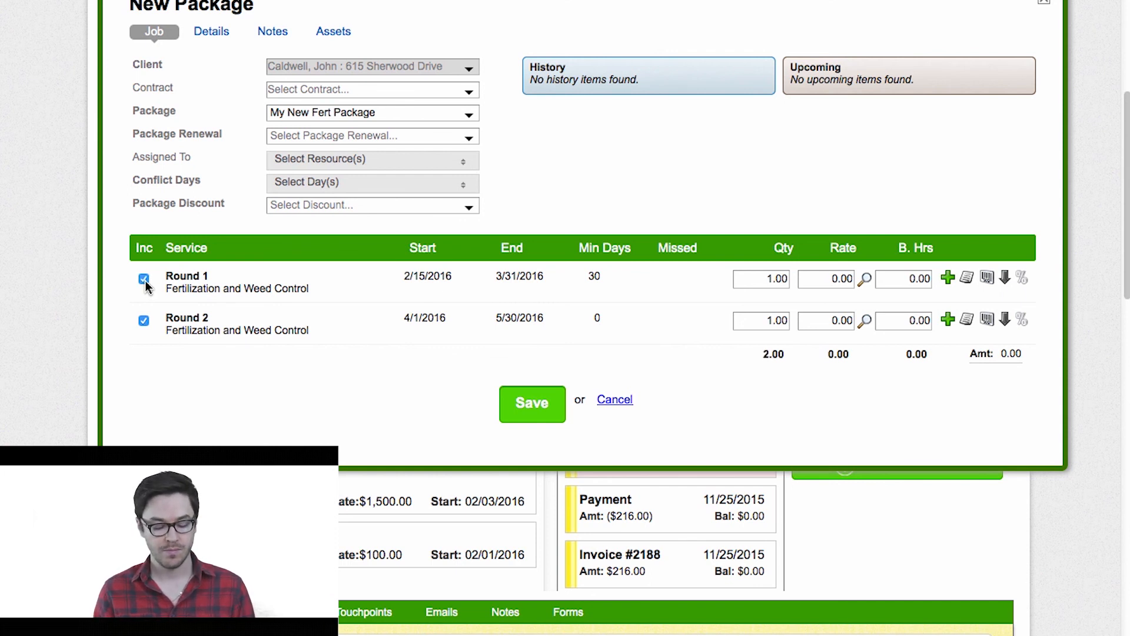